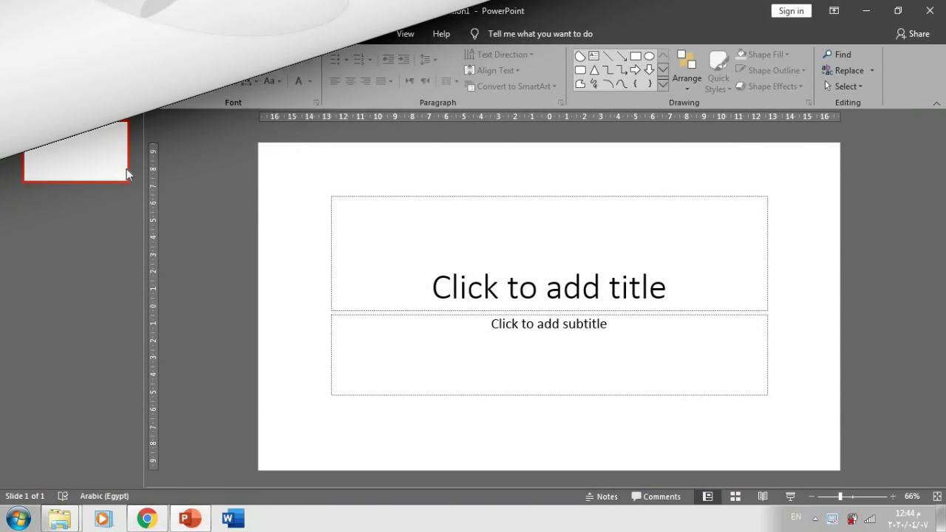
Step: Switch the slide to the Blank layout
right_click(127, 168)
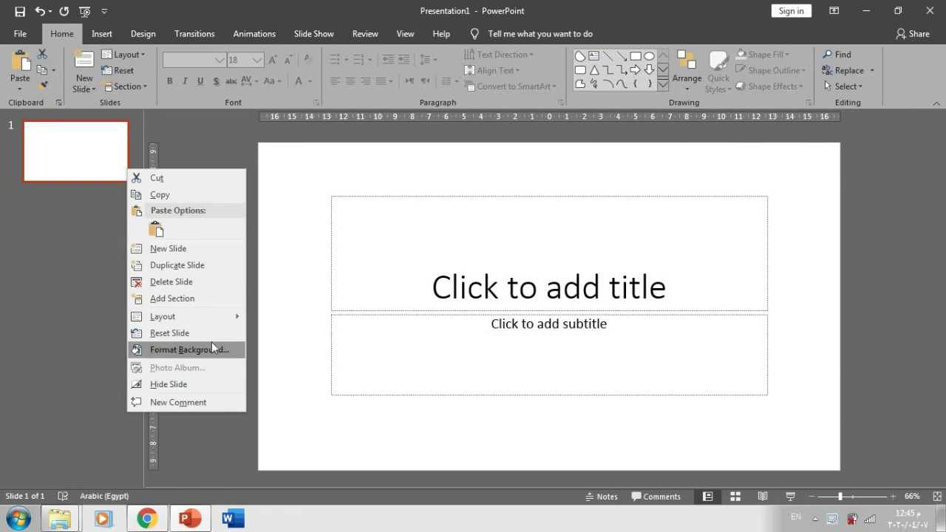
mouse_move(208, 318)
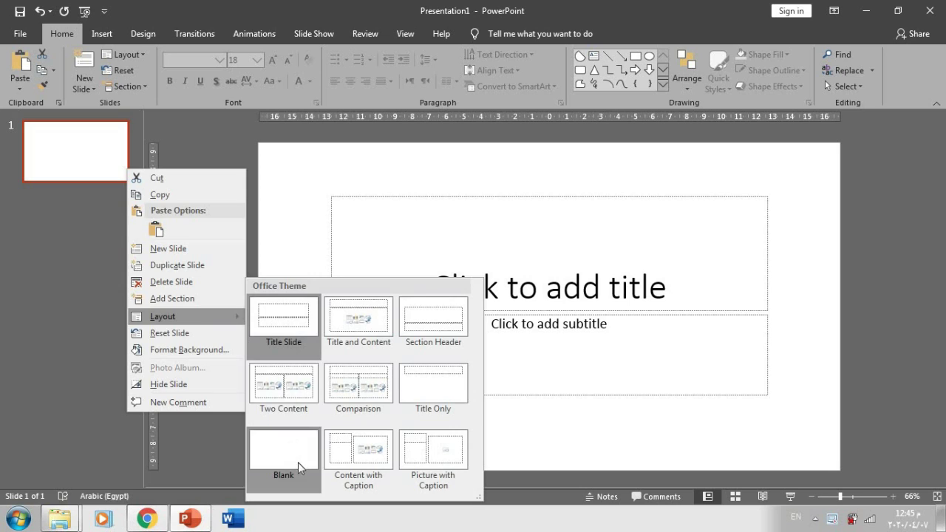
click(298, 460)
Step: Draw a large blue circle and centre it on the slide
click(649, 56)
drag(652, 189, 430, 417)
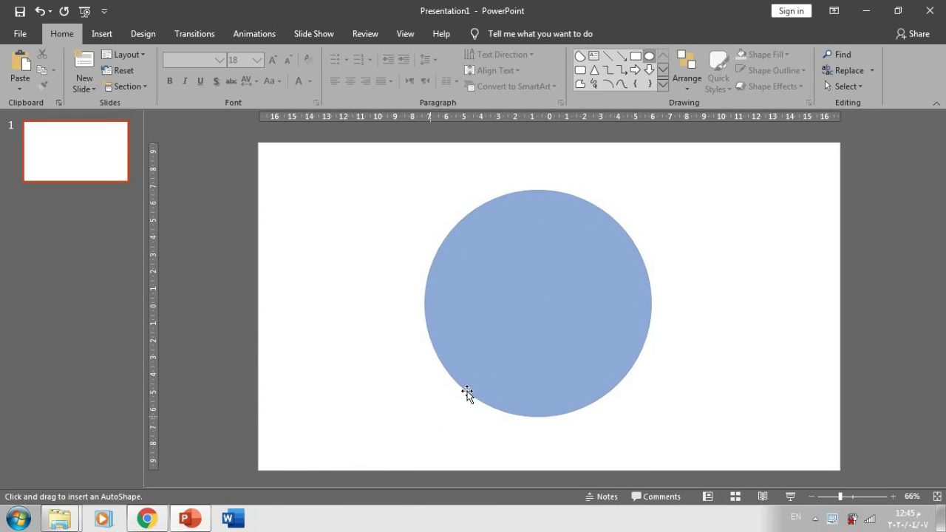
drag(525, 336, 540, 331)
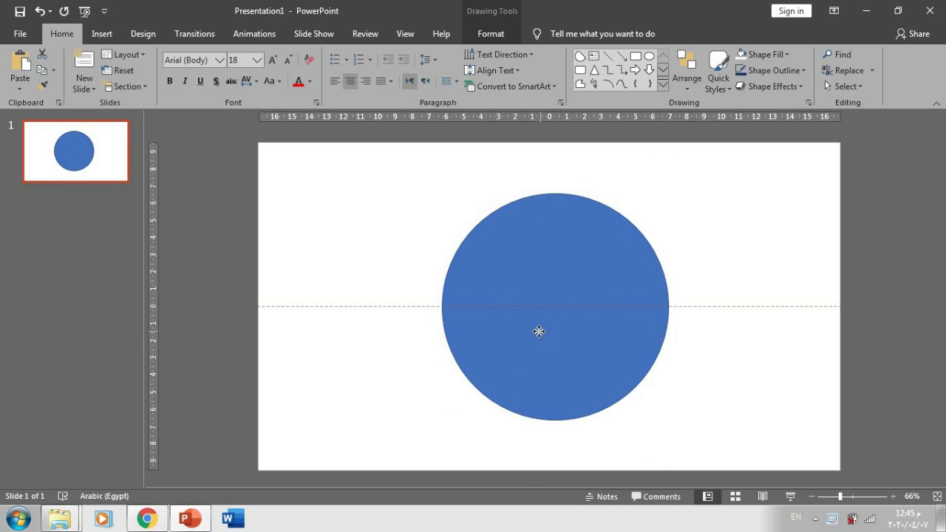
drag(540, 331, 536, 332)
click(739, 196)
Step: Draw a pie shape and size it 13.18 × 13.18 cm to match the circle
click(580, 57)
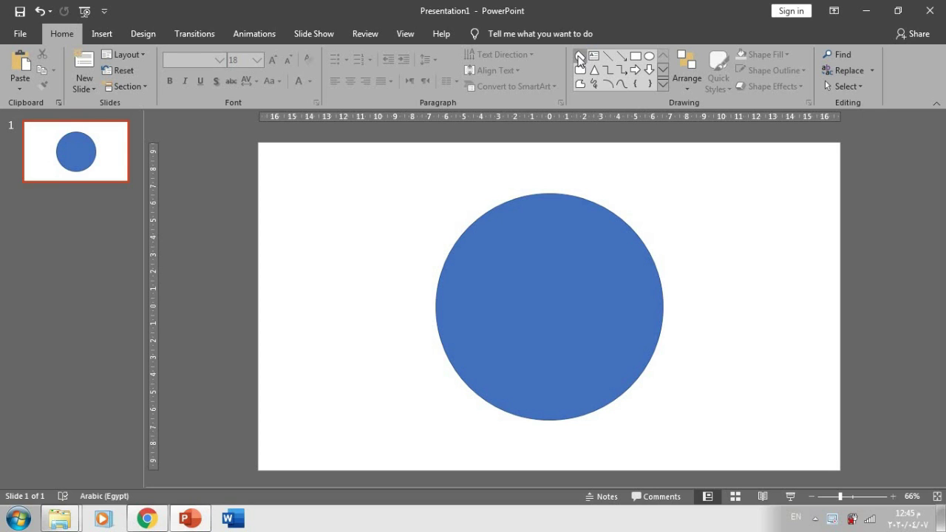
mouse_move(769, 244)
mouse_down()
mouse_move(751, 367)
mouse_move(764, 342)
mouse_up()
click(481, 333)
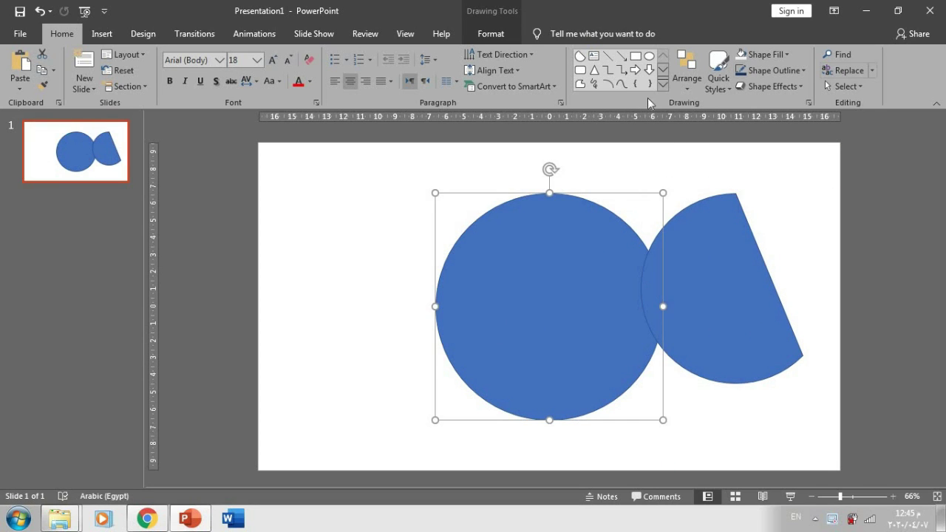
click(491, 33)
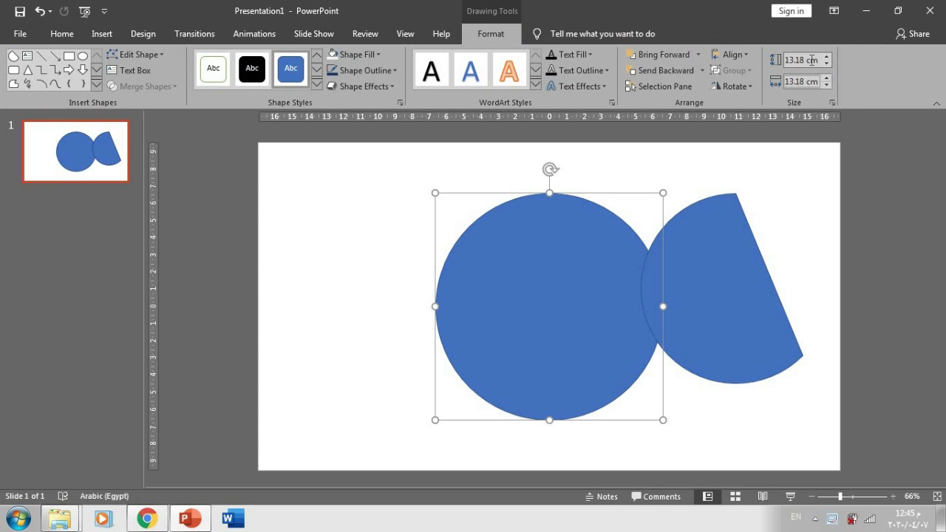
click(719, 272)
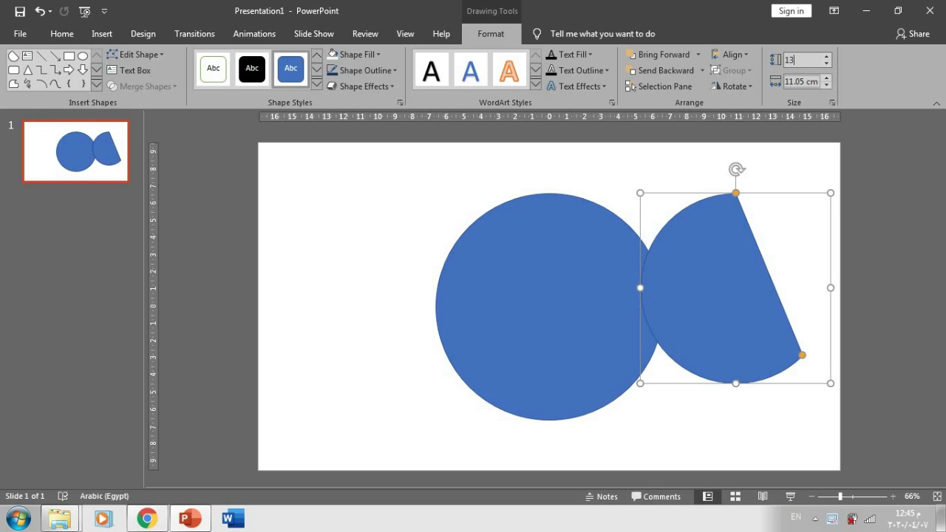
text(.18)
key(Tab)
text(13.18)
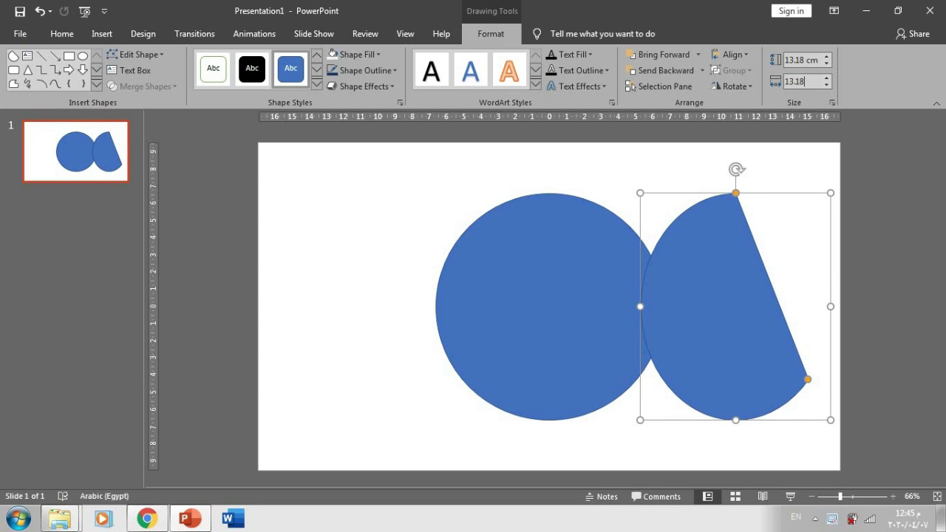
key(Return)
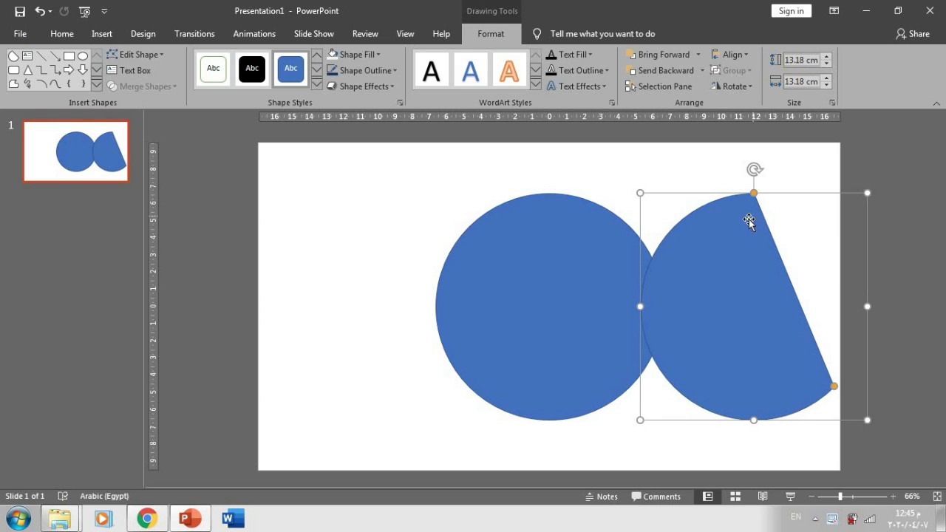
Step: Fill the circle light blue and place the pie, with no outline, exactly over it
click(441, 271)
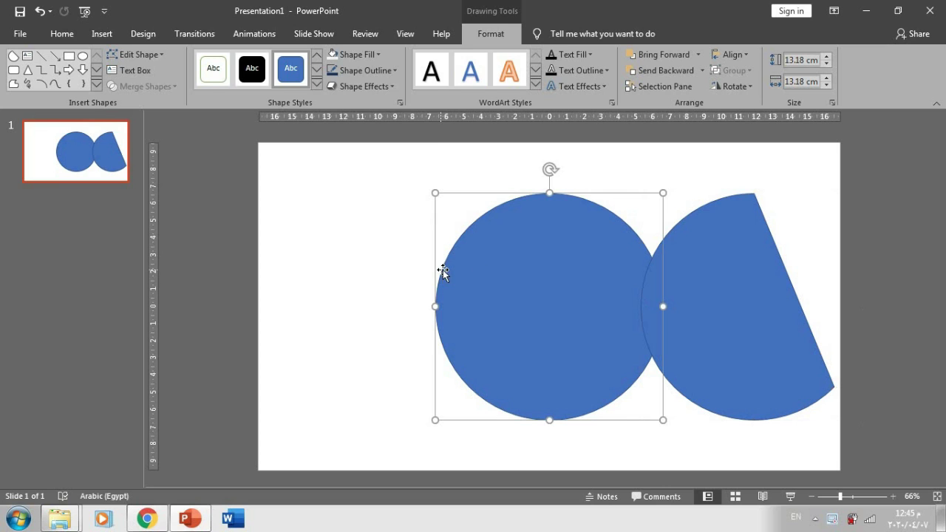
click(370, 55)
click(383, 110)
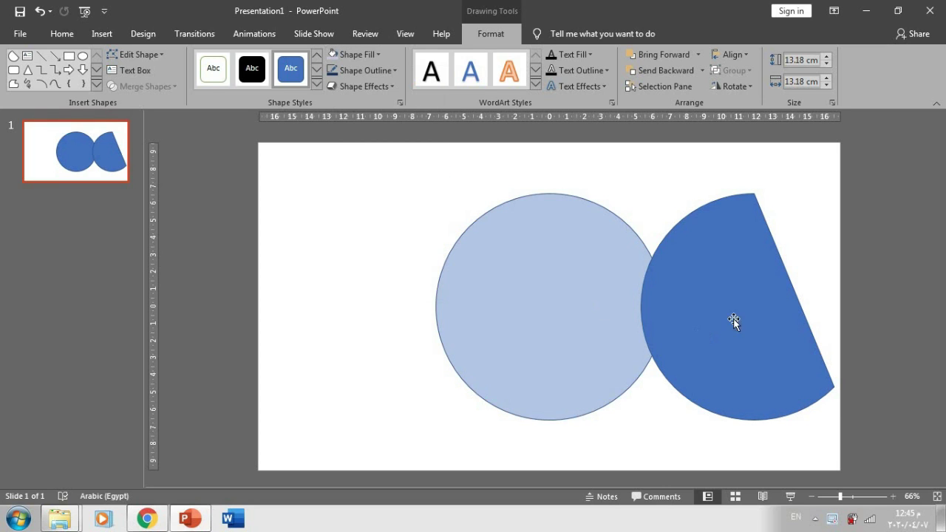
click(761, 330)
drag(659, 339, 553, 323)
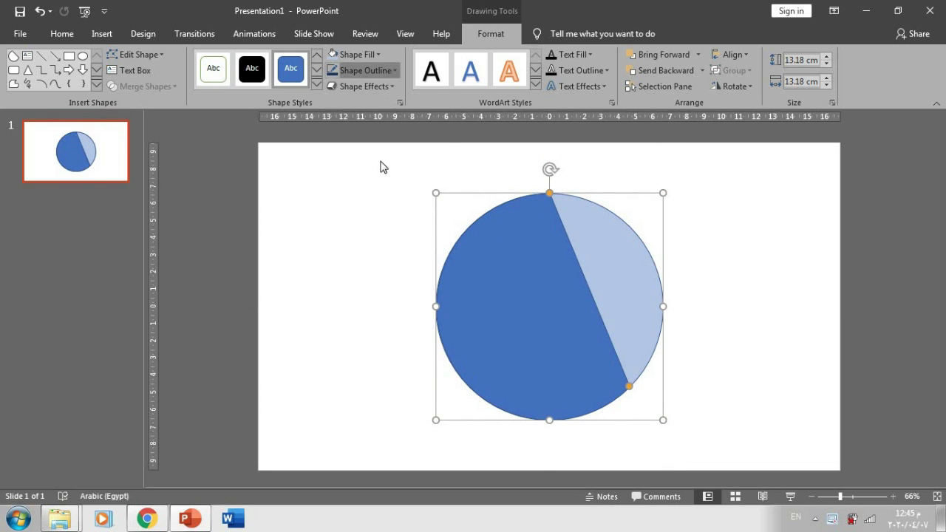
click(366, 70)
click(373, 220)
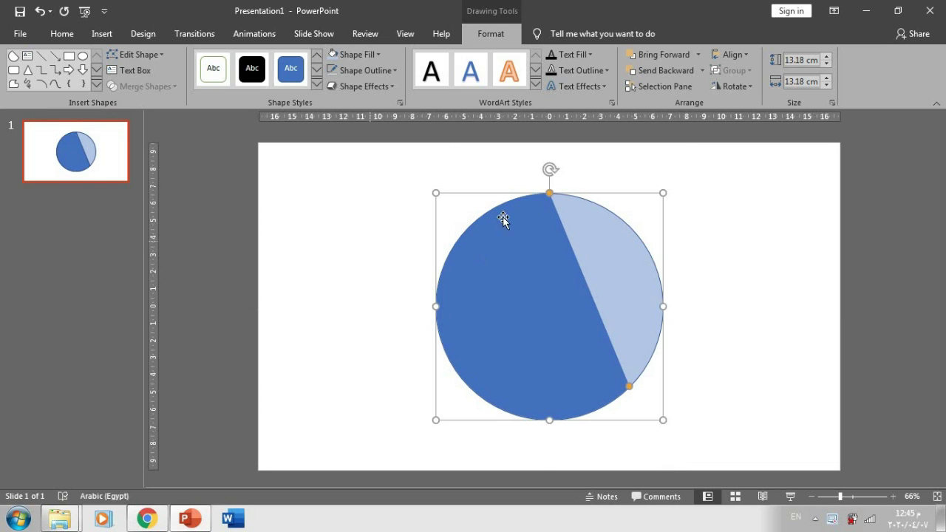
Step: Adjust the pie's edges so it covers exactly the circle's lower half
drag(549, 193, 416, 285)
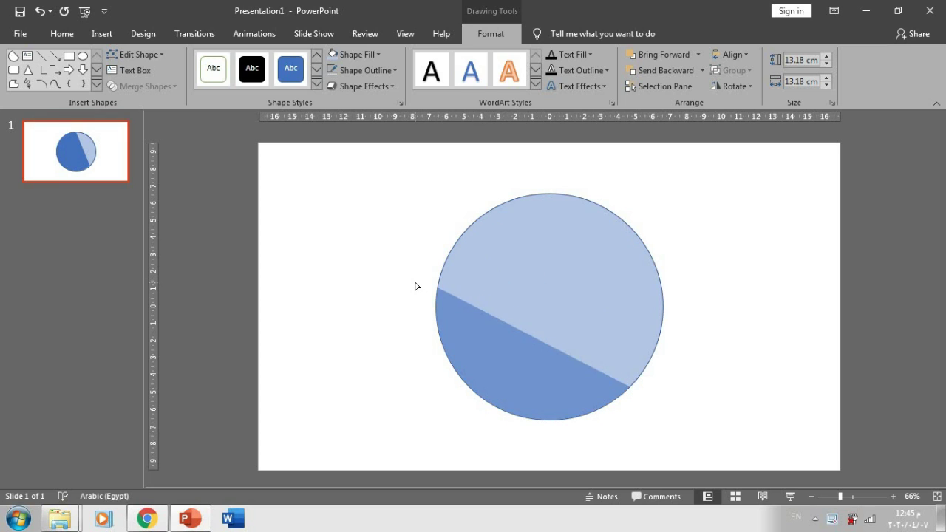
drag(630, 387, 665, 286)
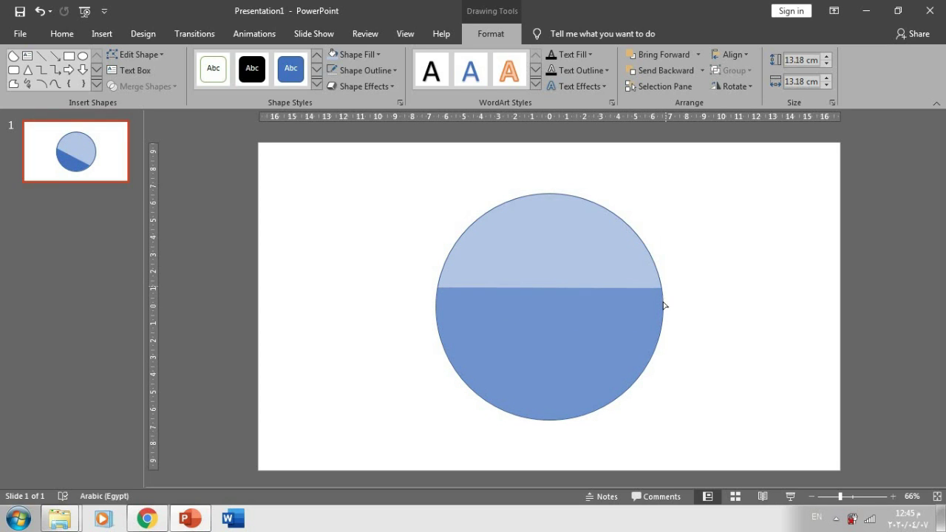
drag(664, 306, 664, 310)
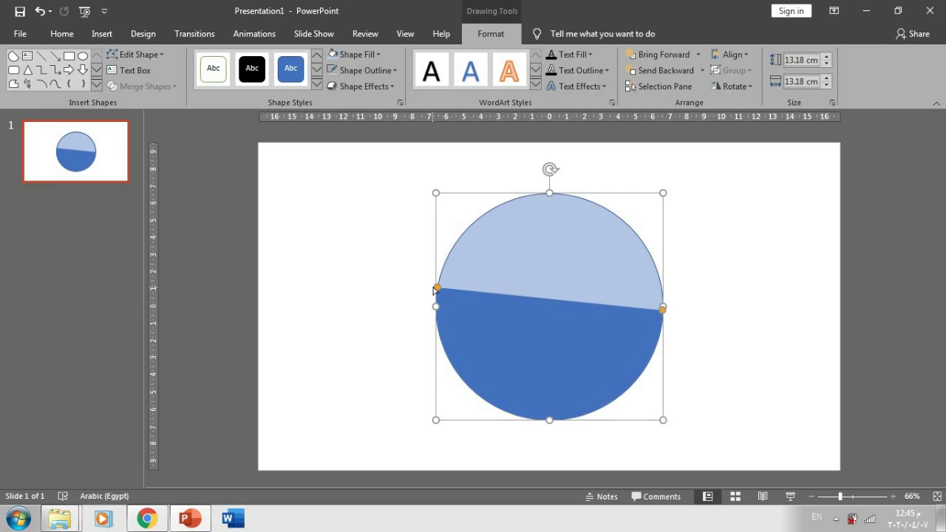
drag(436, 288, 426, 309)
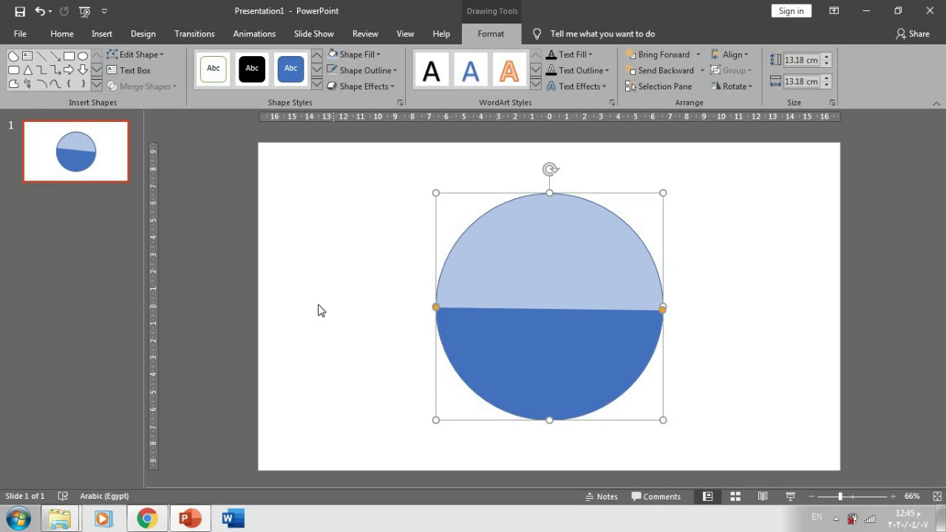
click(321, 311)
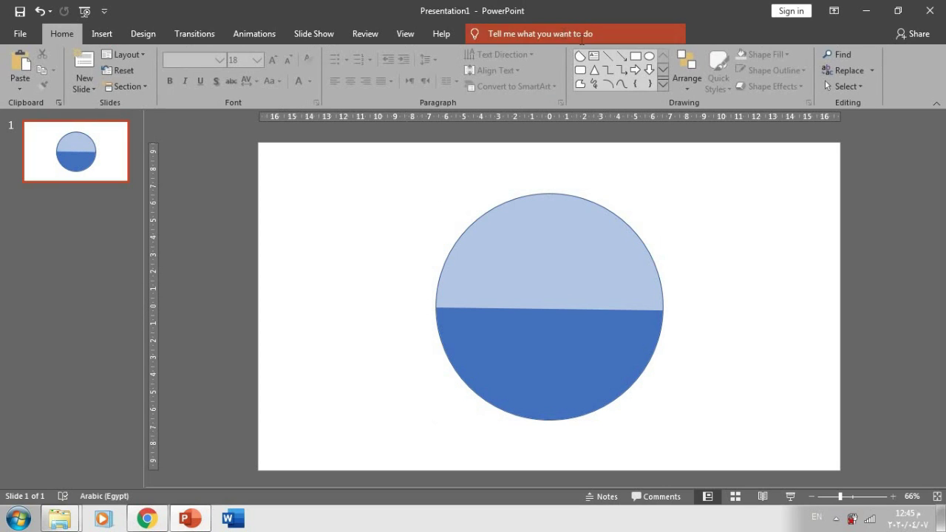
Step: Draw a wide oval and position it across the ball's midline
click(648, 58)
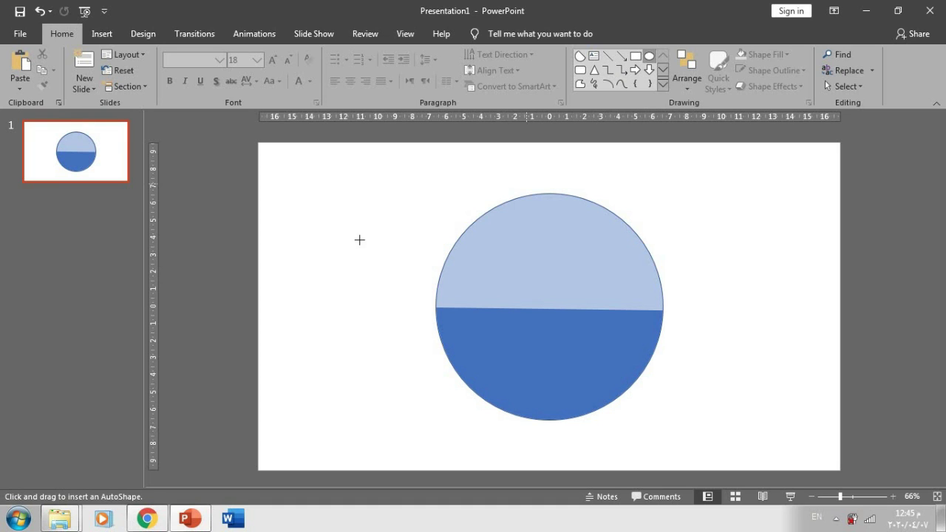
drag(323, 264, 550, 194)
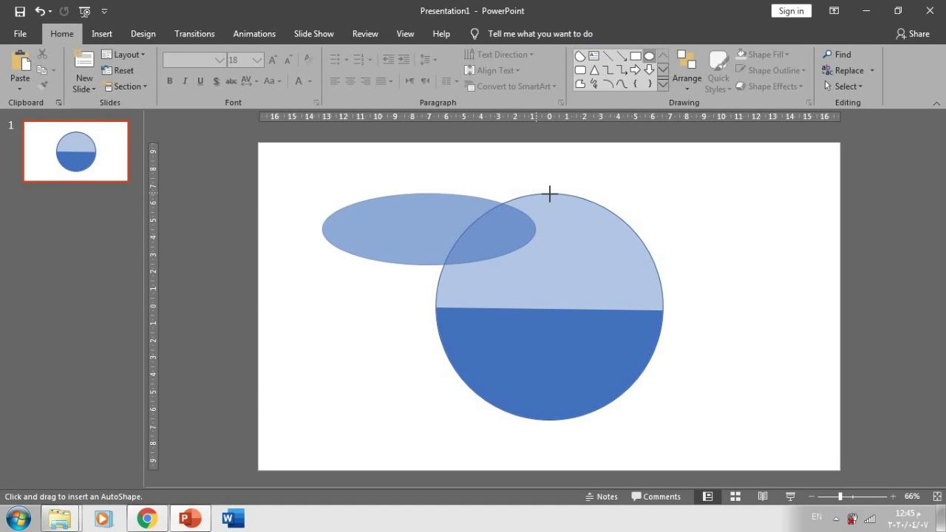
drag(416, 232, 530, 303)
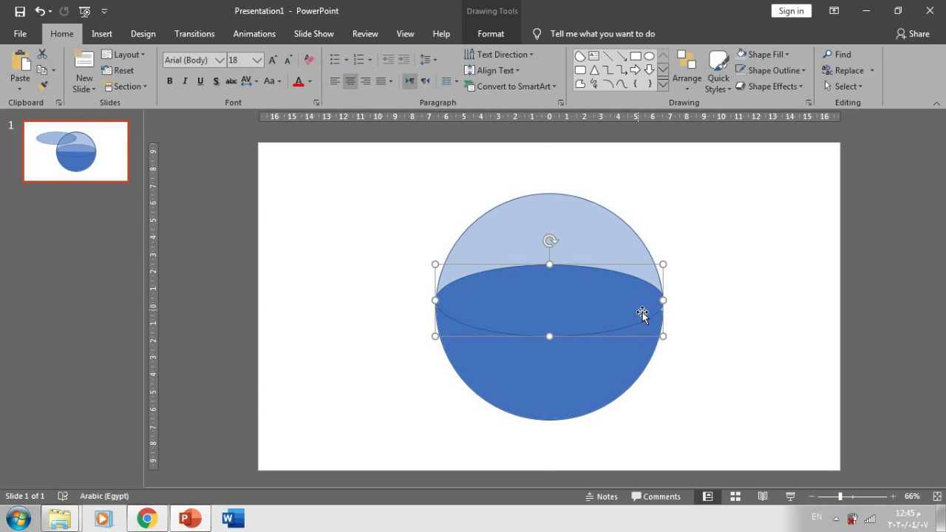
key(Down)
key(Down)
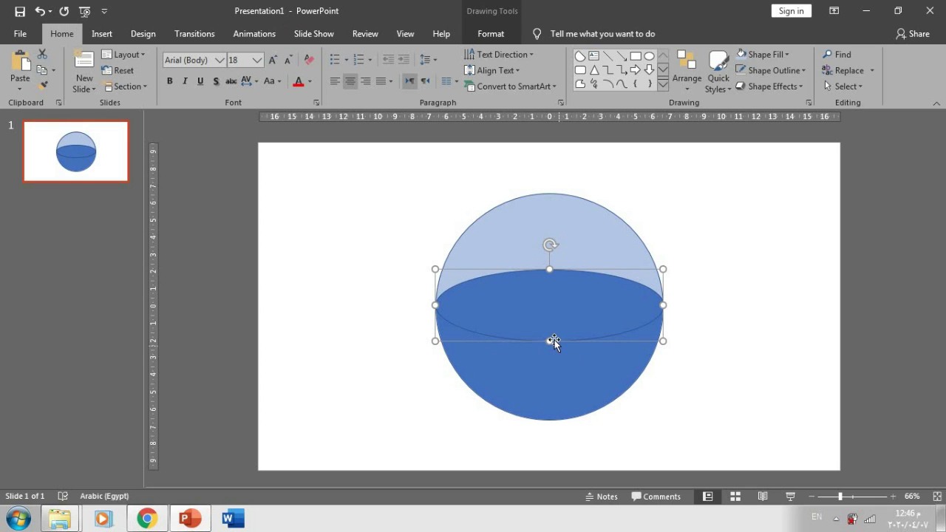
key(Escape)
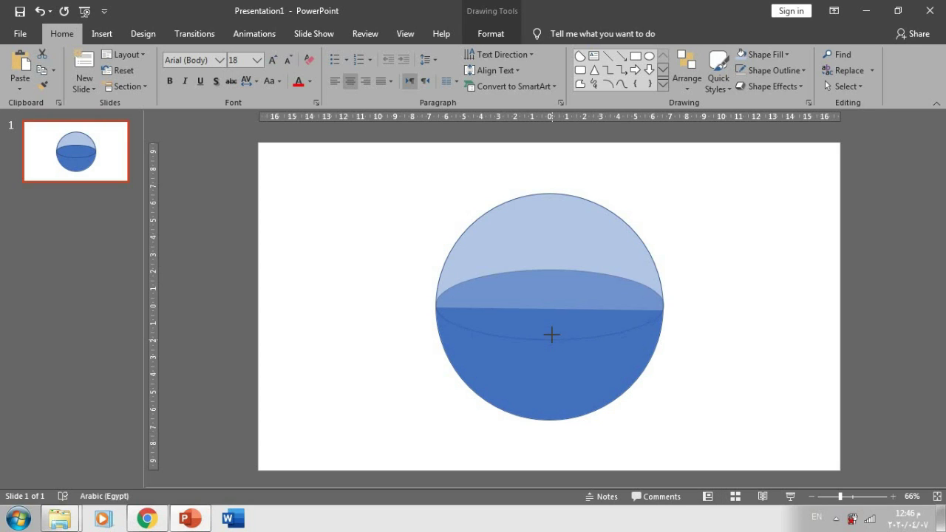
key(ctrl+z)
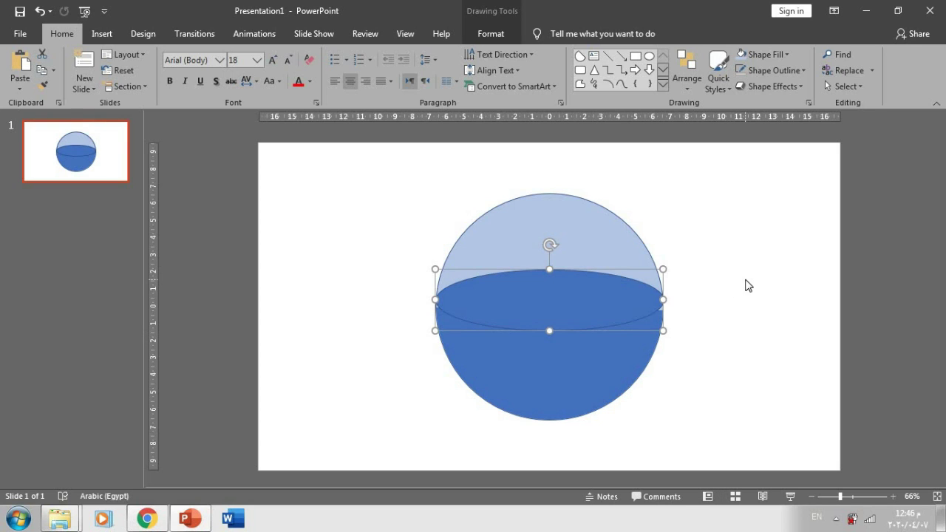
key(Down)
key(Down)
key(Down)
key(Down)
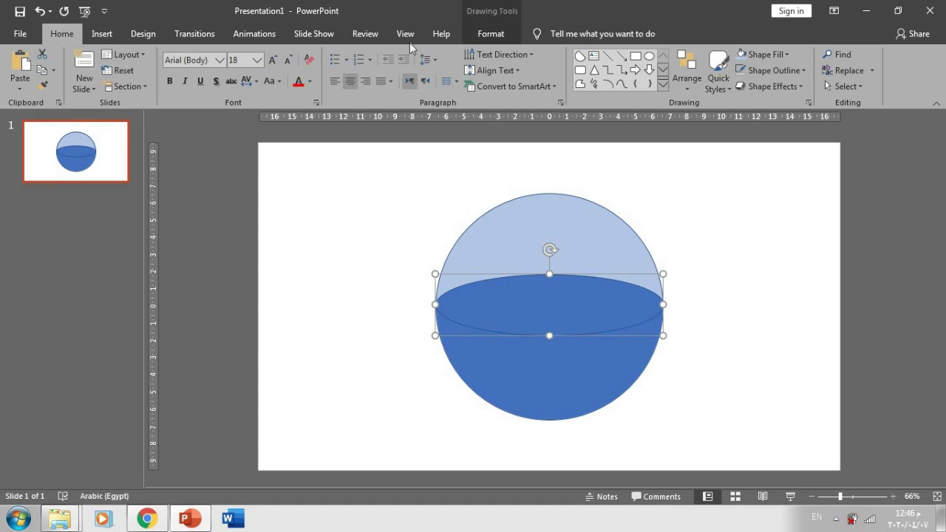
Step: Give the middle ellipse a black fill with no outline
click(518, 34)
click(388, 72)
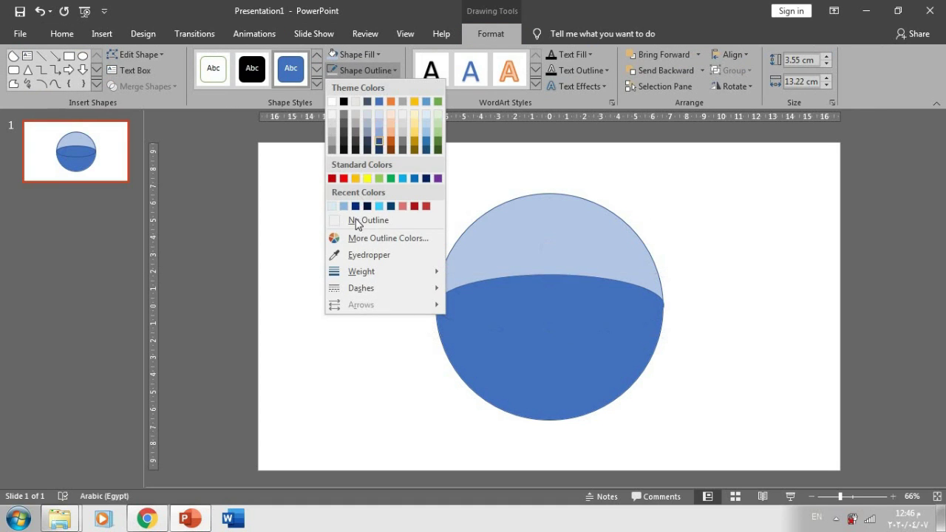
click(356, 221)
click(360, 54)
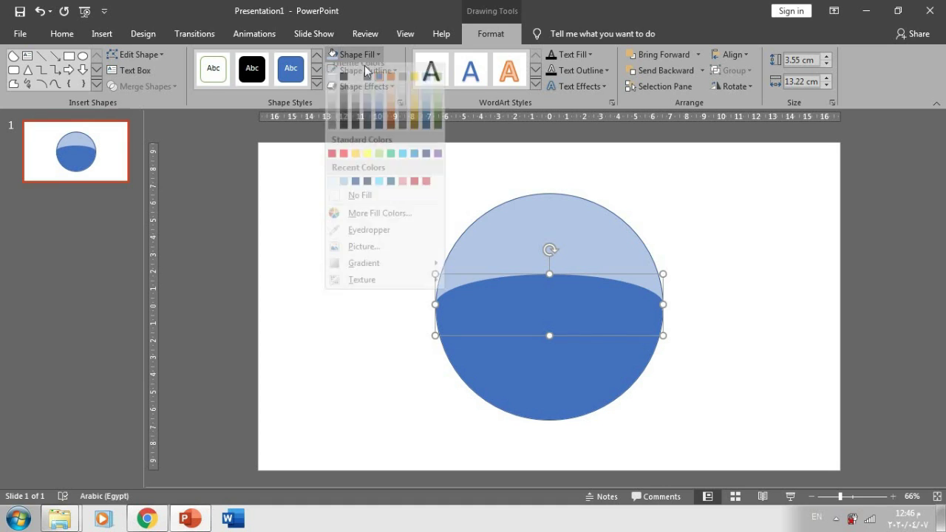
click(344, 86)
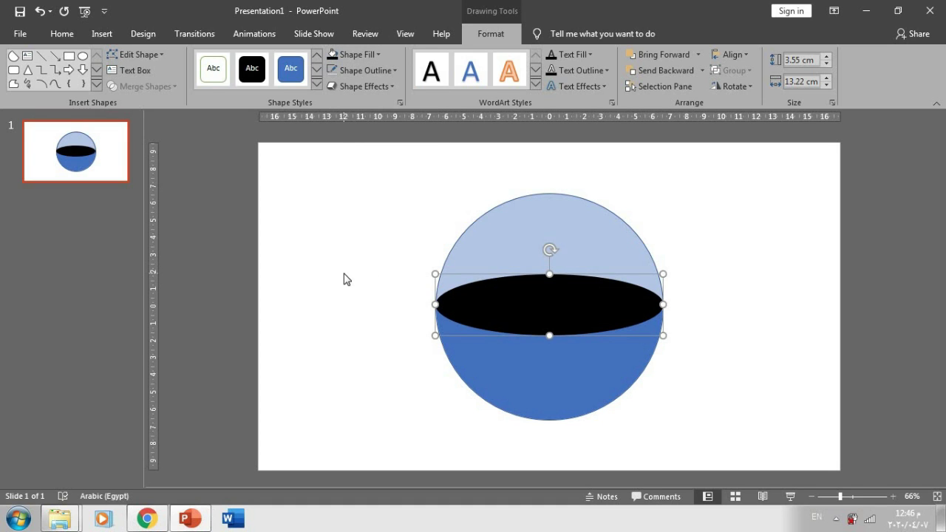
click(345, 279)
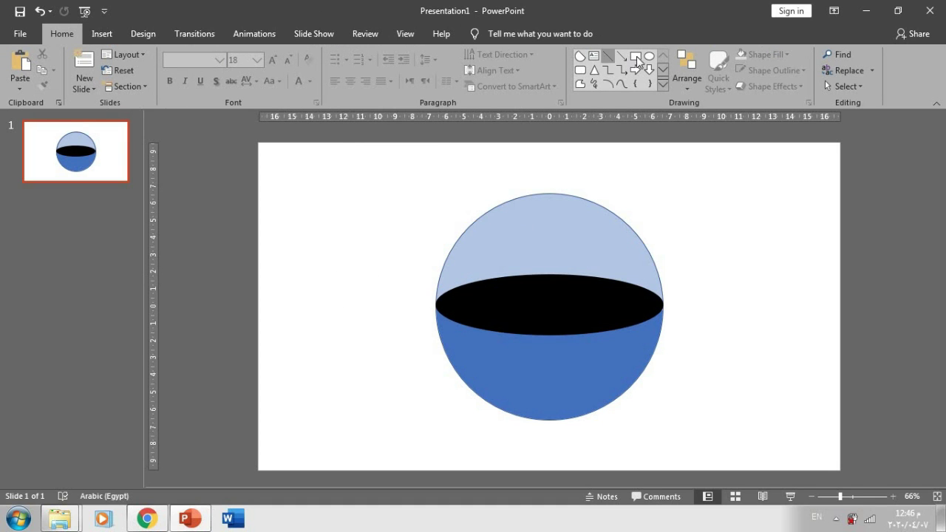
Step: Draw a small circle, centre it at the ball's top, and stretch it wider
click(653, 57)
drag(444, 182, 364, 264)
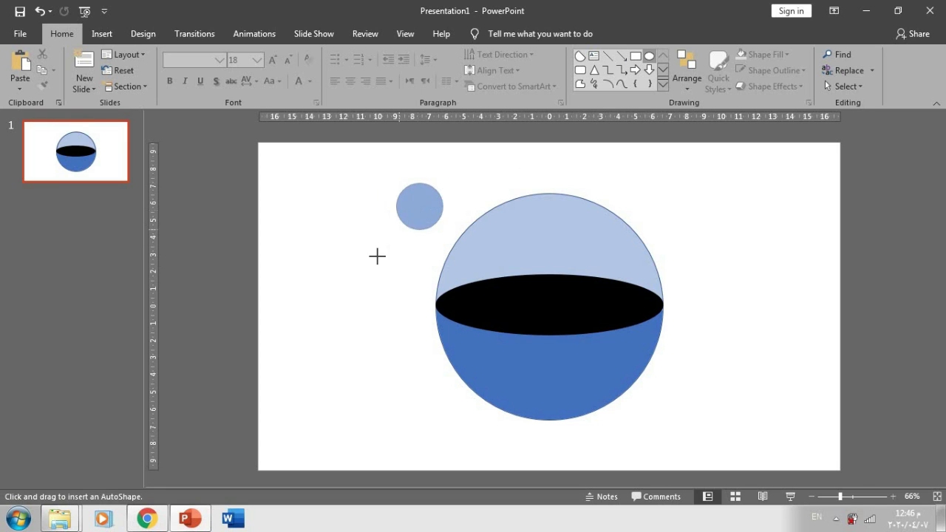
drag(389, 232, 459, 266)
drag(549, 246, 532, 246)
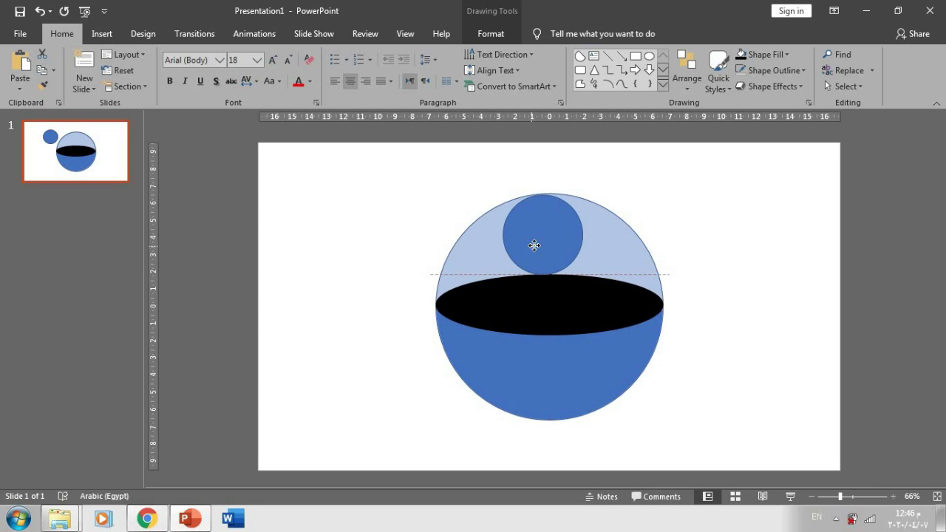
drag(533, 246, 541, 246)
mouse_move(593, 261)
mouse_down()
mouse_move(601, 238)
mouse_move(610, 238)
mouse_move(553, 240)
mouse_move(562, 235)
mouse_move(597, 266)
mouse_move(564, 240)
mouse_up()
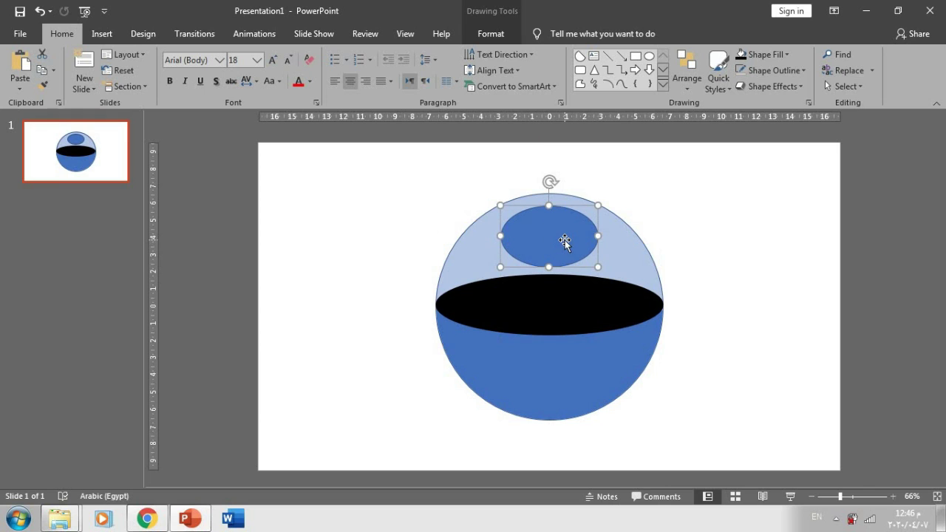
Step: Give the small ellipse a white fill with no outline
click(491, 34)
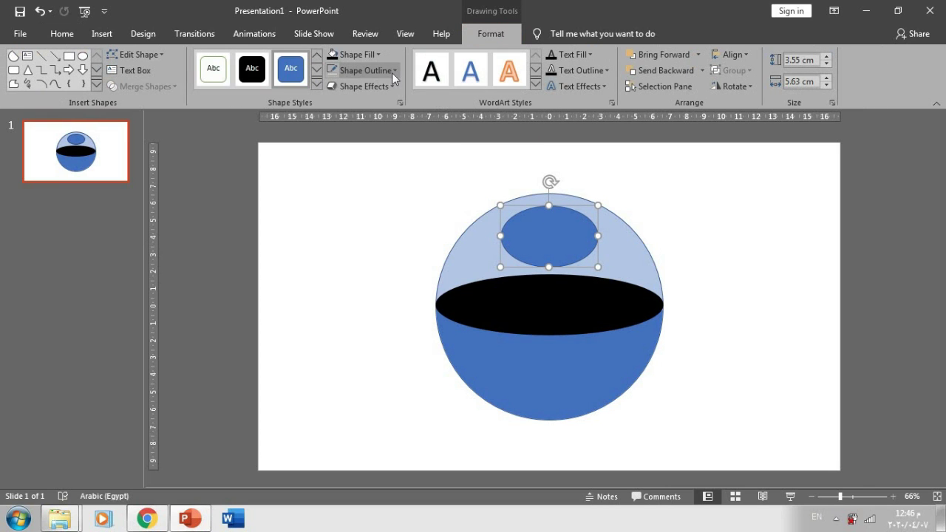
click(393, 70)
click(368, 220)
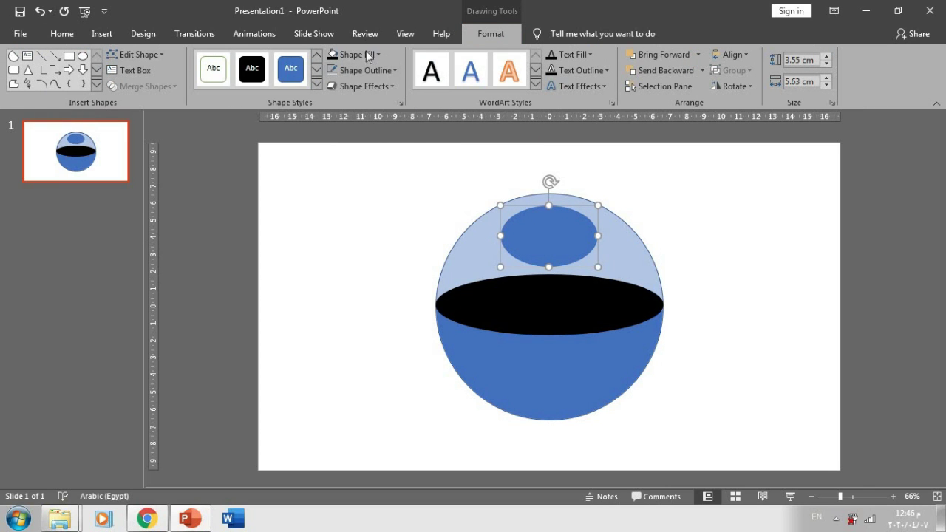
click(379, 72)
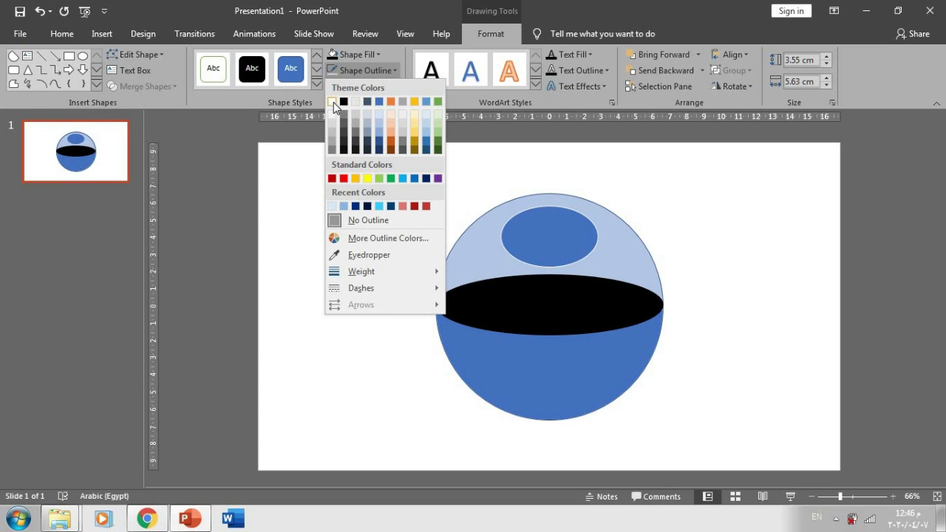
click(375, 52)
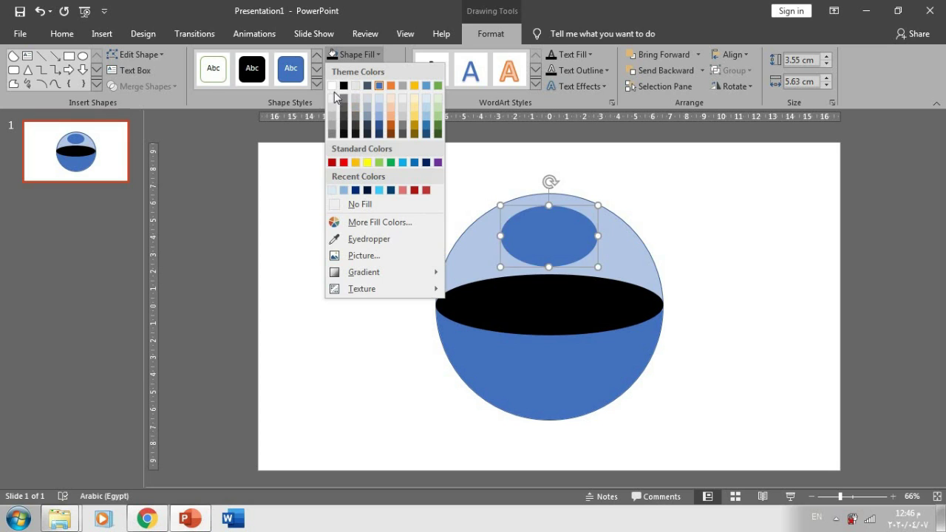
click(333, 87)
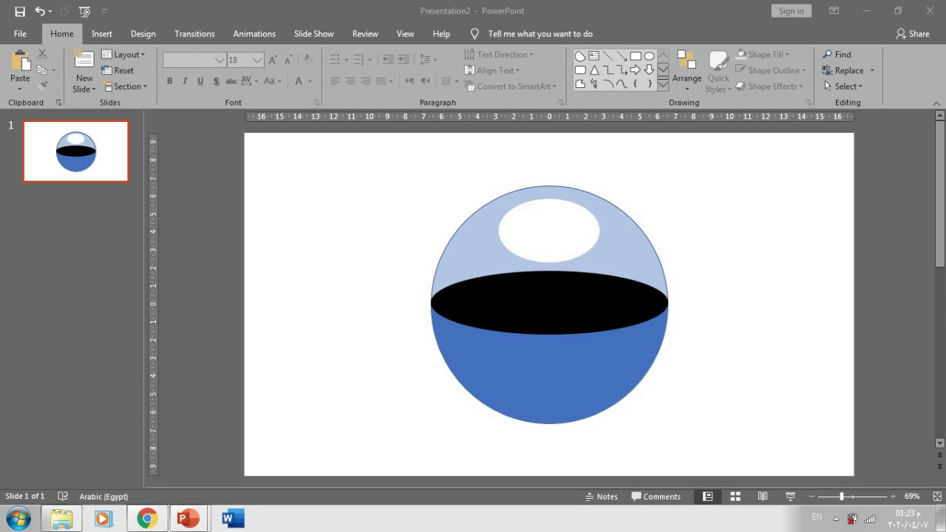
Step: Open the Format Shape pane and select the colour strip below the slide
right_click(571, 362)
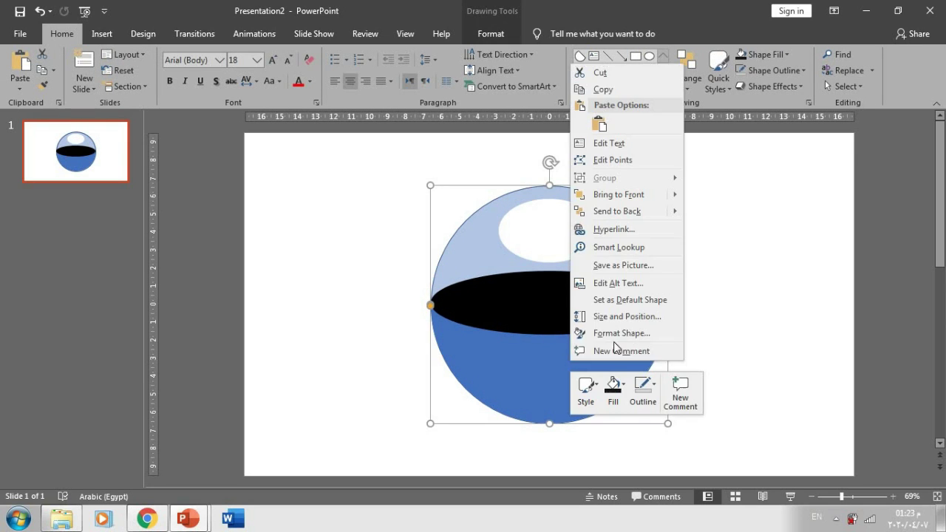
click(637, 333)
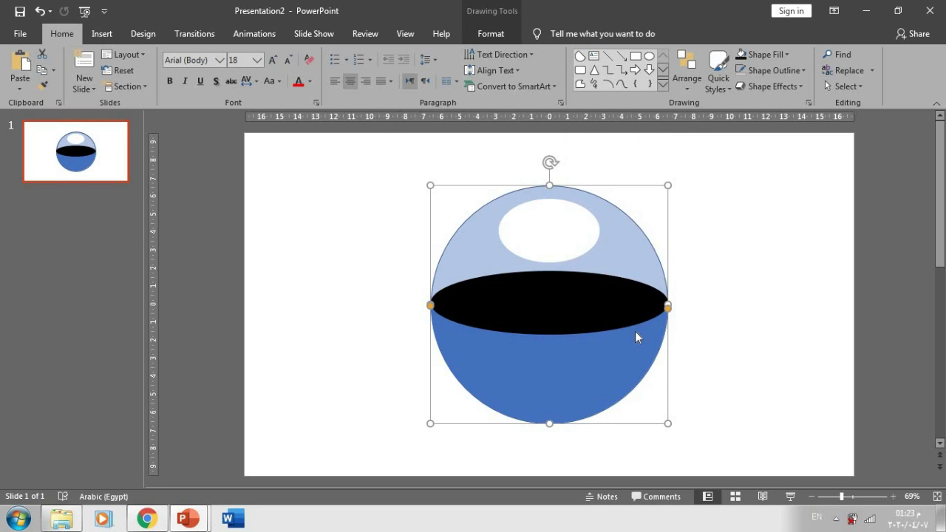
click(588, 327)
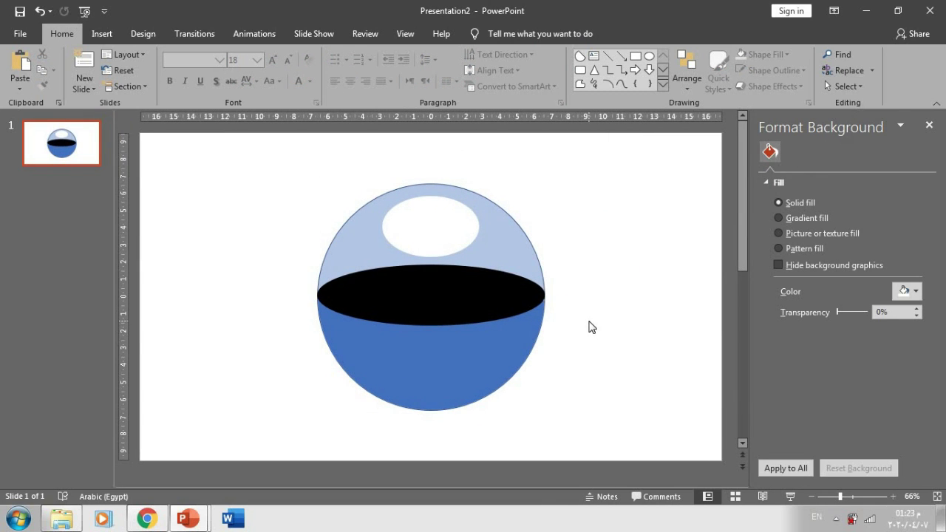
scroll(589, 326, down, 3)
click(535, 412)
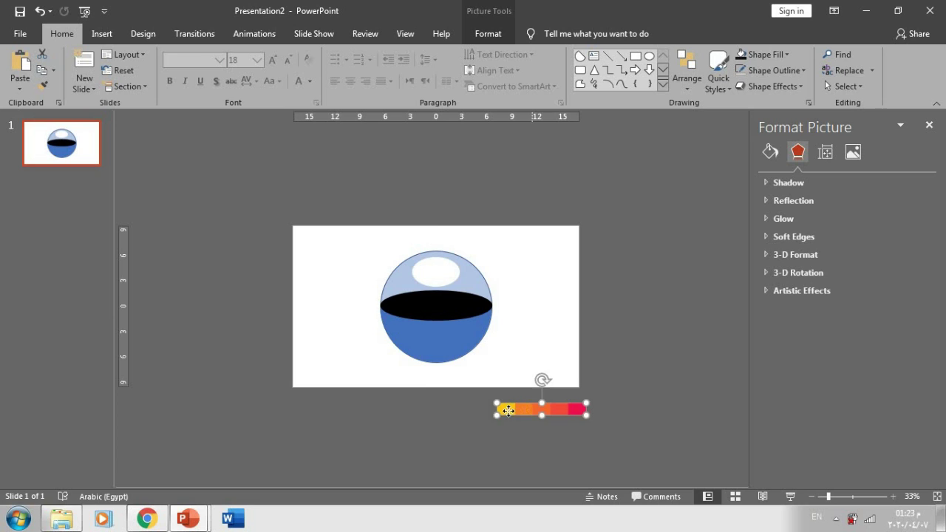
Step: Move the colour strip onto the slide and give the ball's lower half a gradient fill
drag(509, 411, 322, 367)
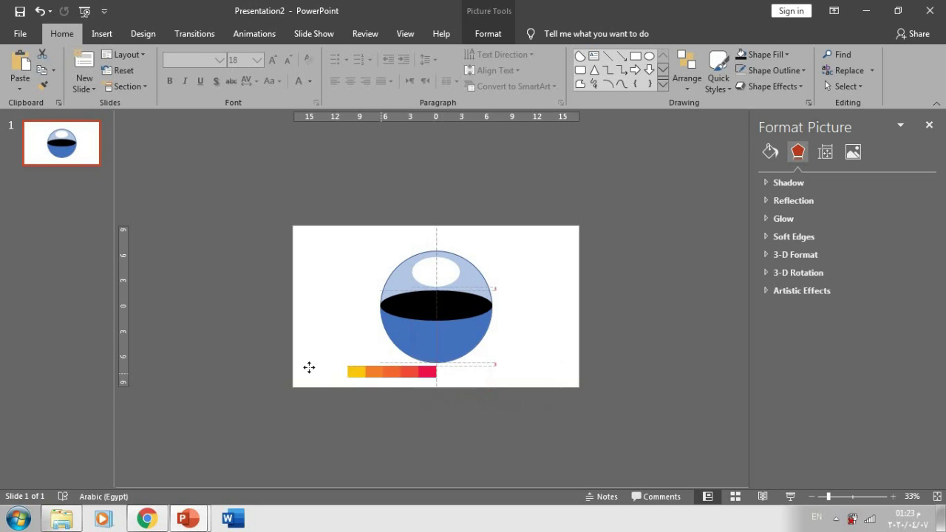
click(467, 333)
scroll(475, 329, up, 3)
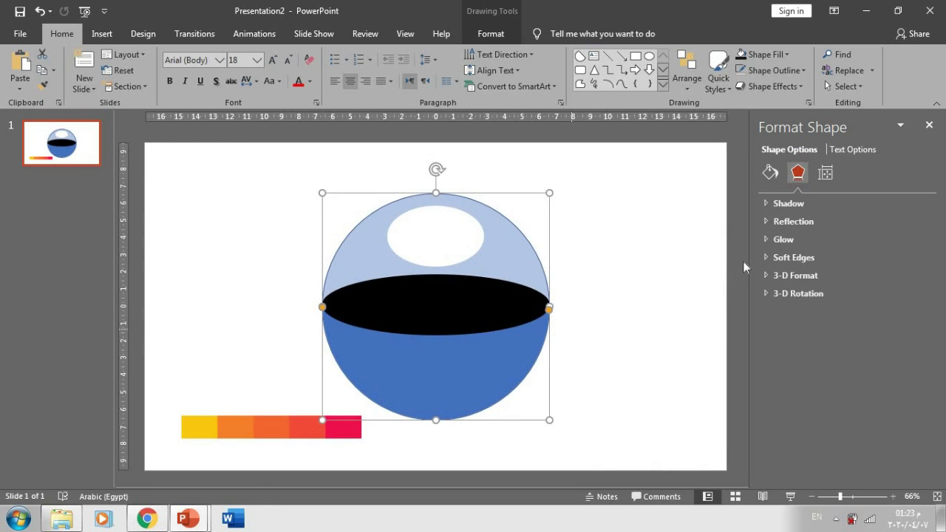
click(770, 173)
click(799, 253)
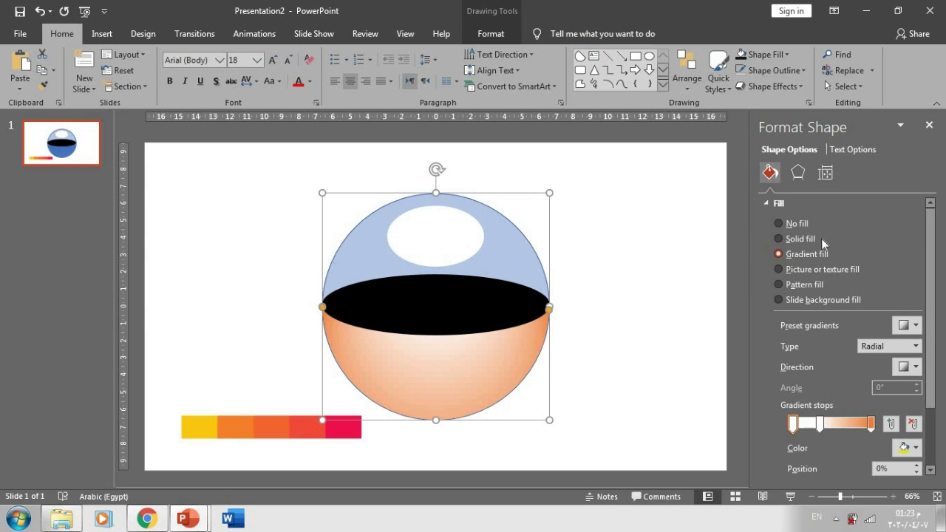
Step: Sample the gradient stop colours, red and orange, from the strip with the eyedropper
click(907, 447)
click(854, 434)
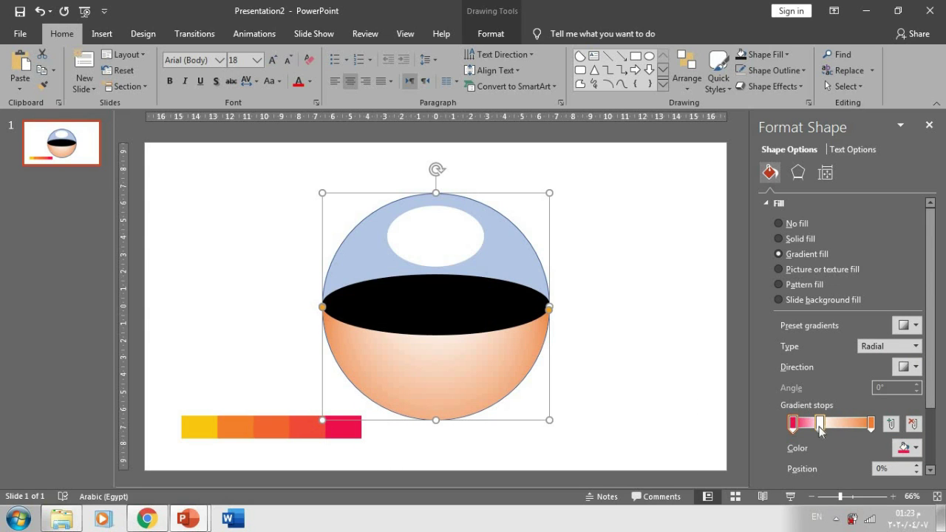
click(917, 448)
click(856, 432)
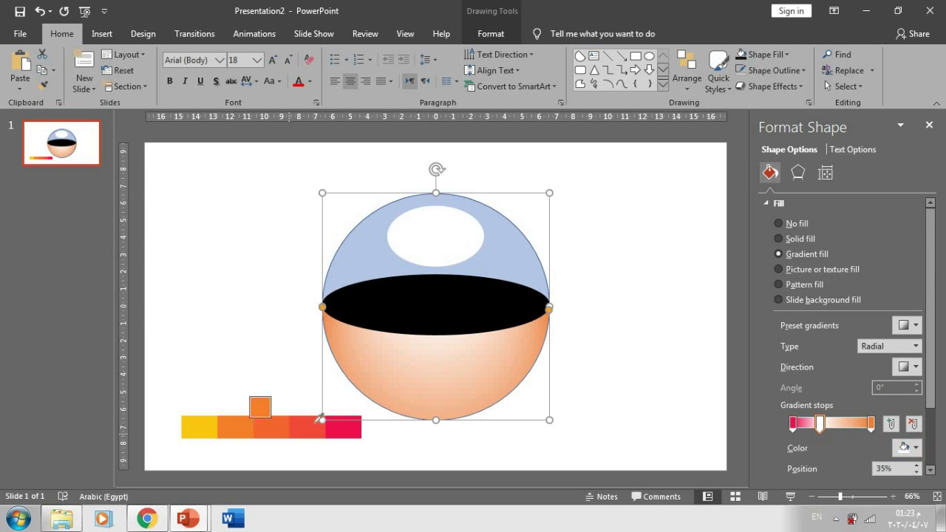
click(304, 419)
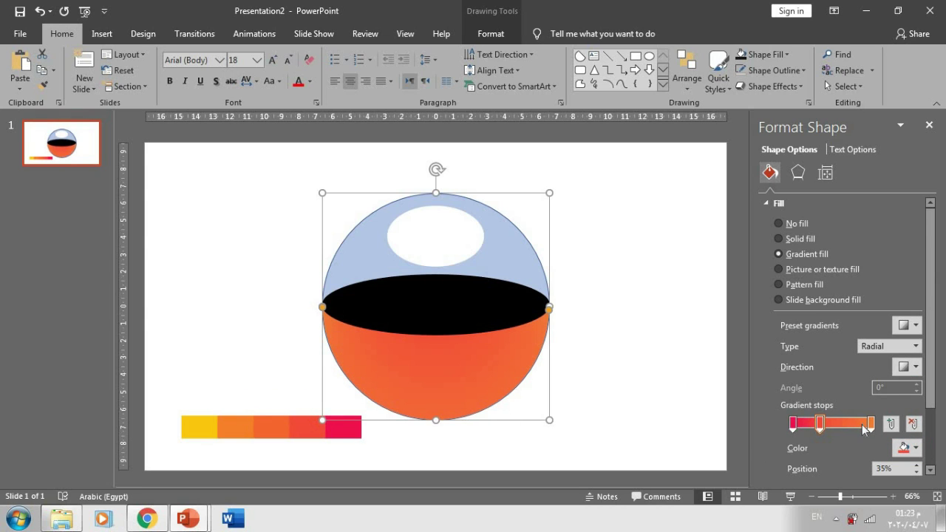
click(911, 448)
click(839, 432)
click(277, 428)
Step: Keep a Radial gradient centred right, with stops at 19%, about 49% and 55%
click(909, 367)
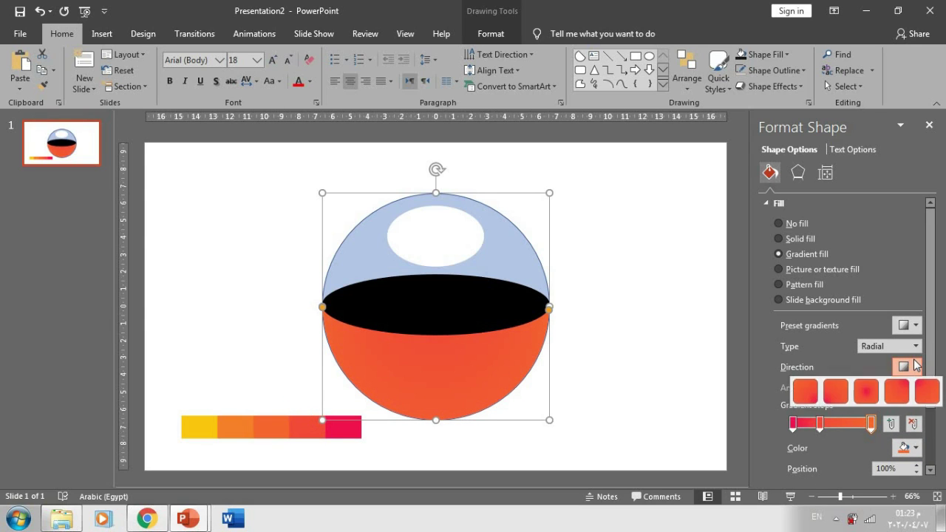
click(803, 464)
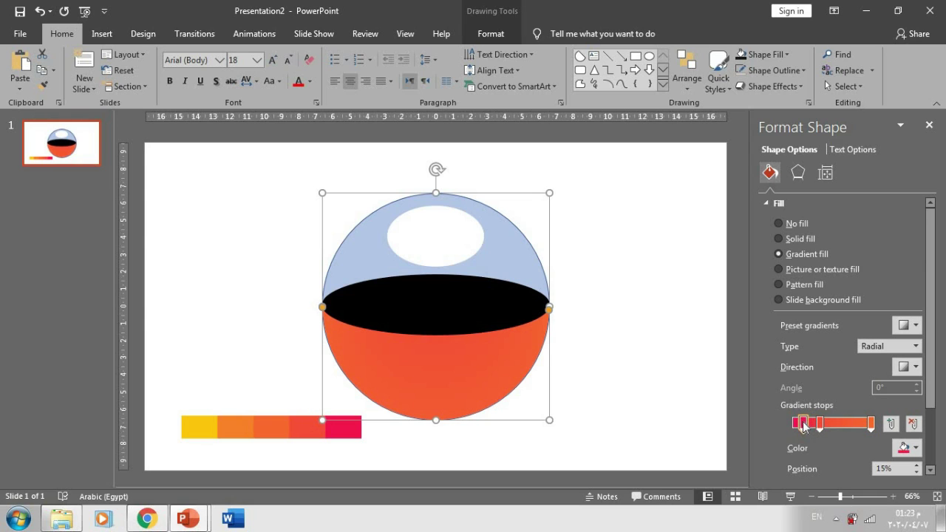
click(915, 352)
click(899, 374)
click(910, 370)
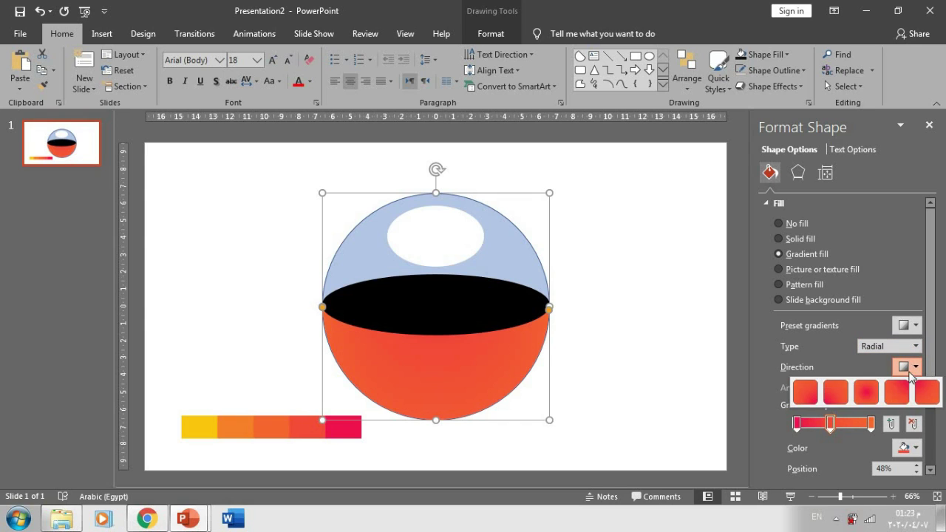
click(903, 398)
drag(800, 425, 812, 428)
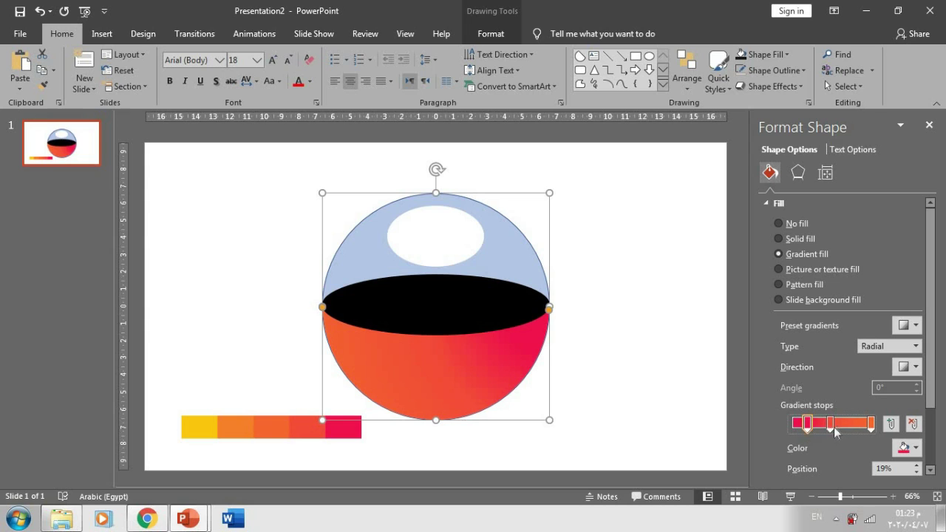
mouse_move(830, 427)
mouse_down()
mouse_move(867, 433)
mouse_move(845, 430)
mouse_up()
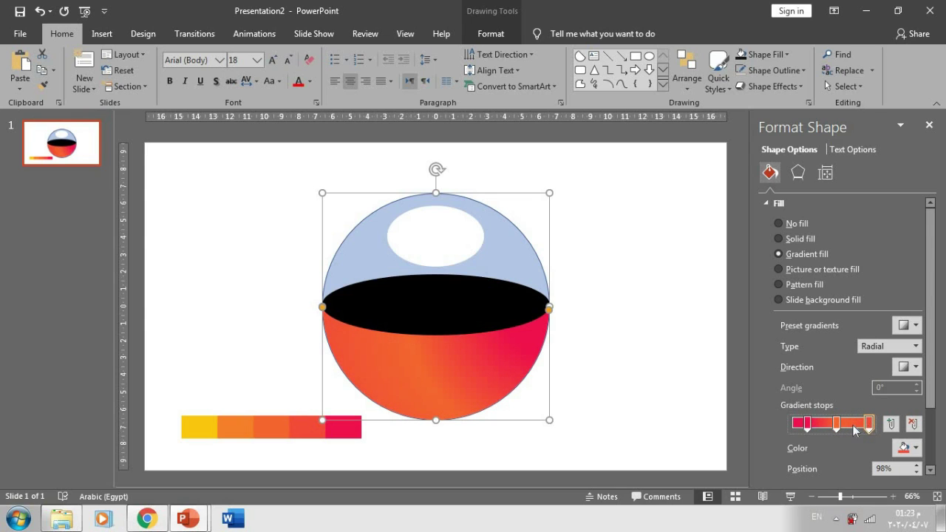
mouse_move(843, 429)
mouse_down()
mouse_move(823, 427)
mouse_move(840, 424)
mouse_up()
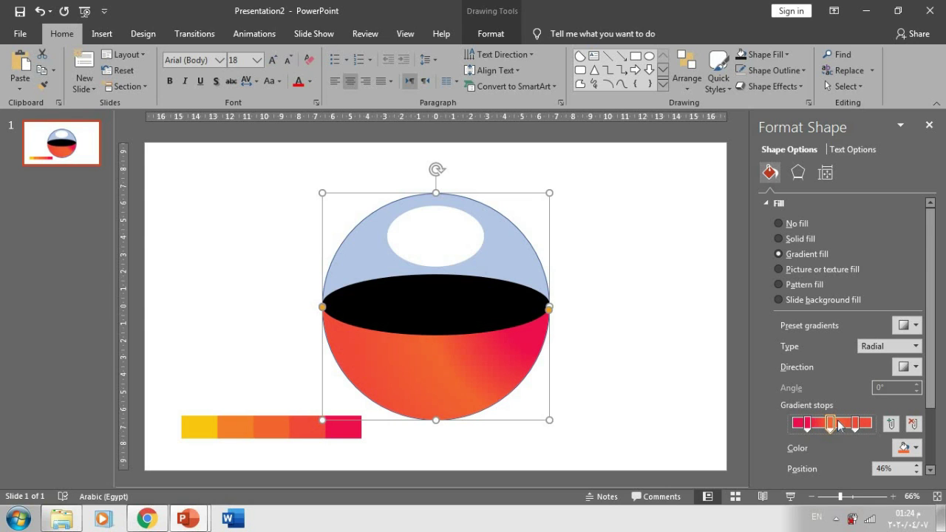
click(667, 353)
click(446, 323)
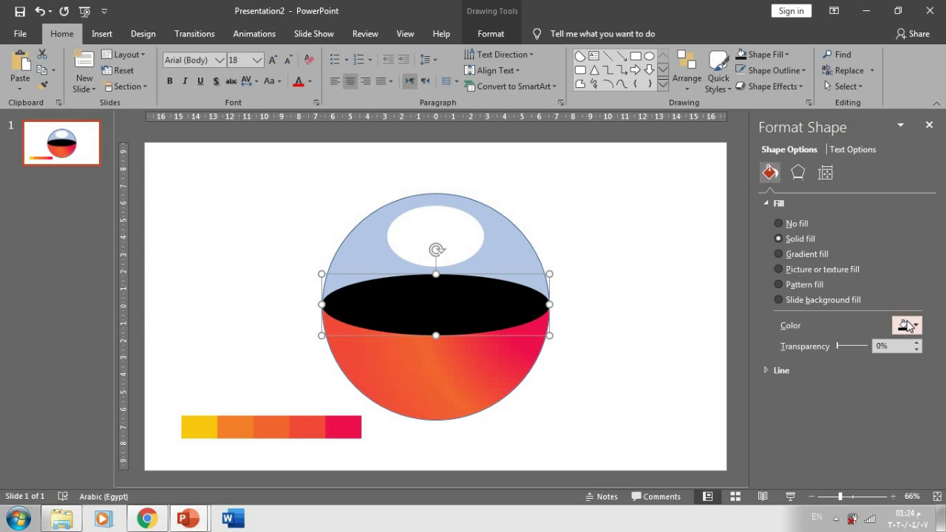
Step: Fill the middle ellipse with the strip's pink, then darken it to maroon RGB 80, 0, 21
click(906, 326)
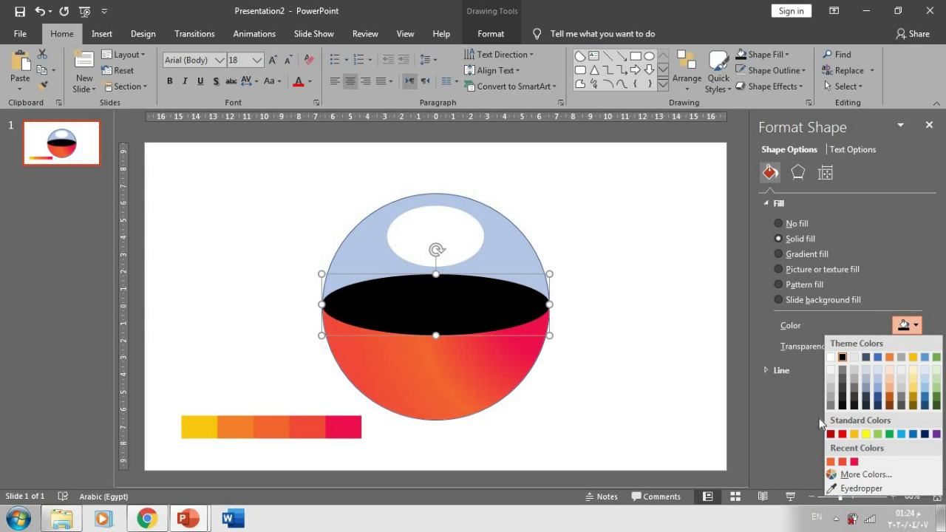
click(806, 395)
click(915, 326)
click(872, 488)
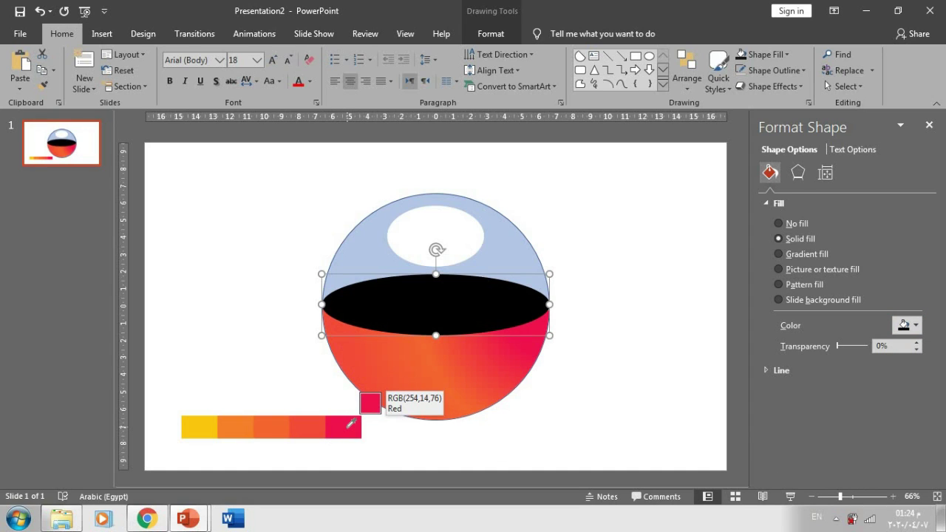
click(349, 427)
click(910, 325)
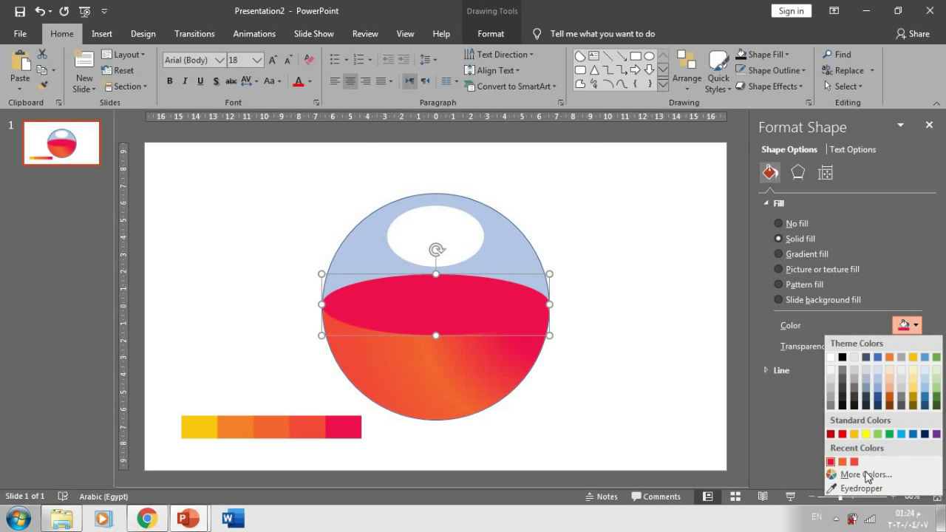
click(868, 476)
mouse_move(511, 210)
mouse_down()
mouse_move(519, 250)
mouse_move(513, 238)
mouse_up()
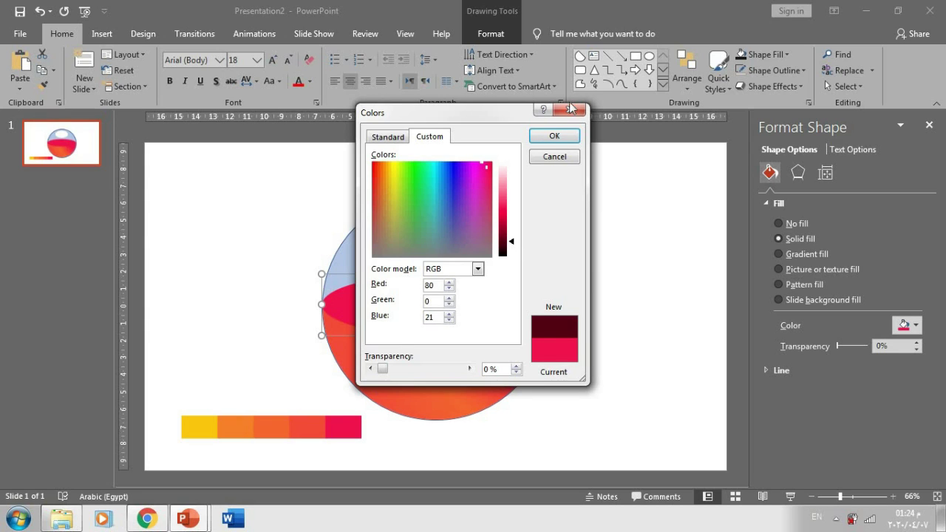
click(556, 136)
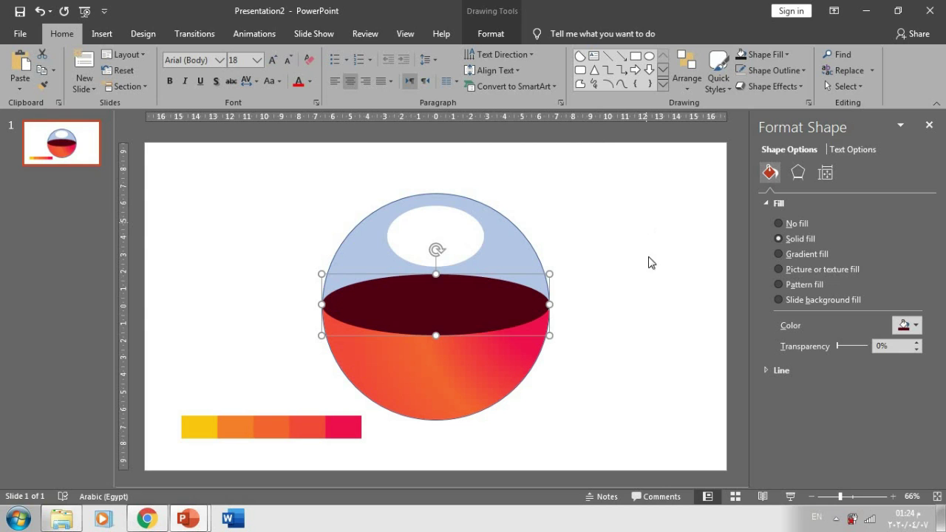
click(491, 33)
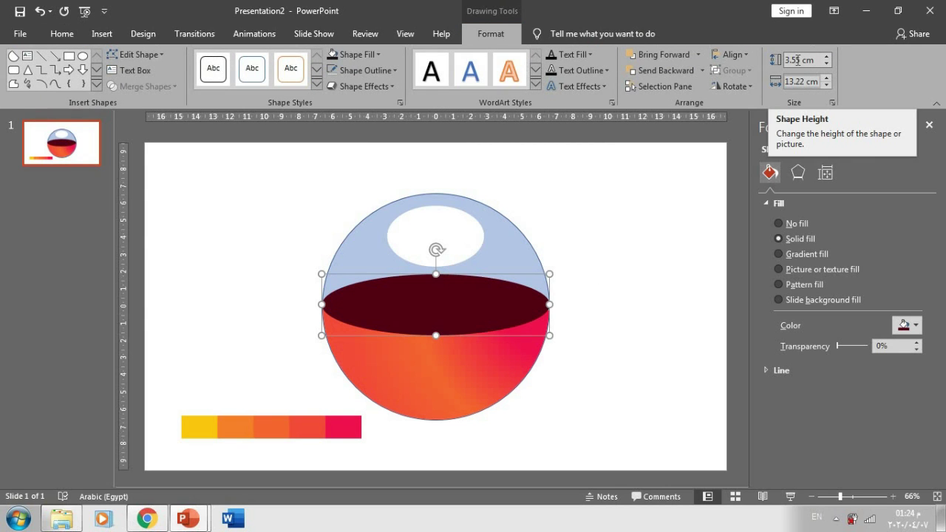
Step: Set the maroon ellipse's height to 1.33 cm and move it onto the ball's midline
click(798, 60)
text(1.33)
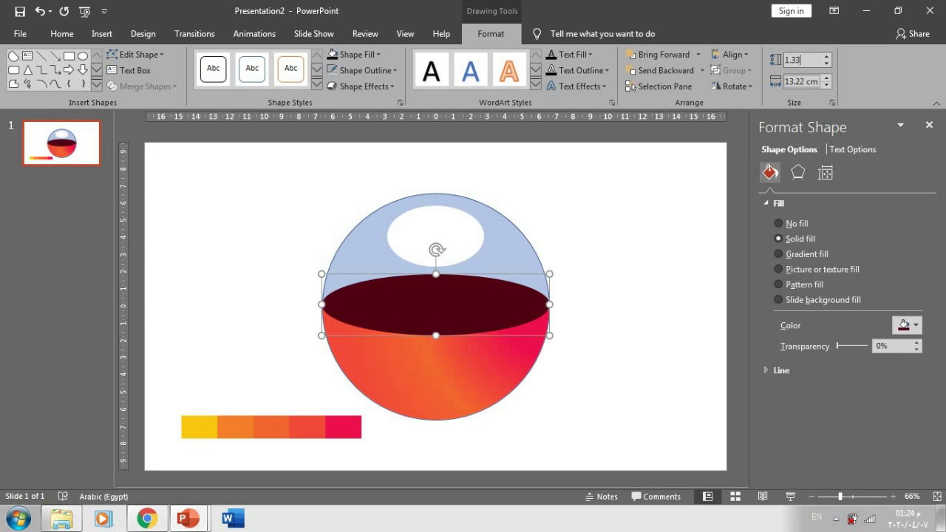
key(Return)
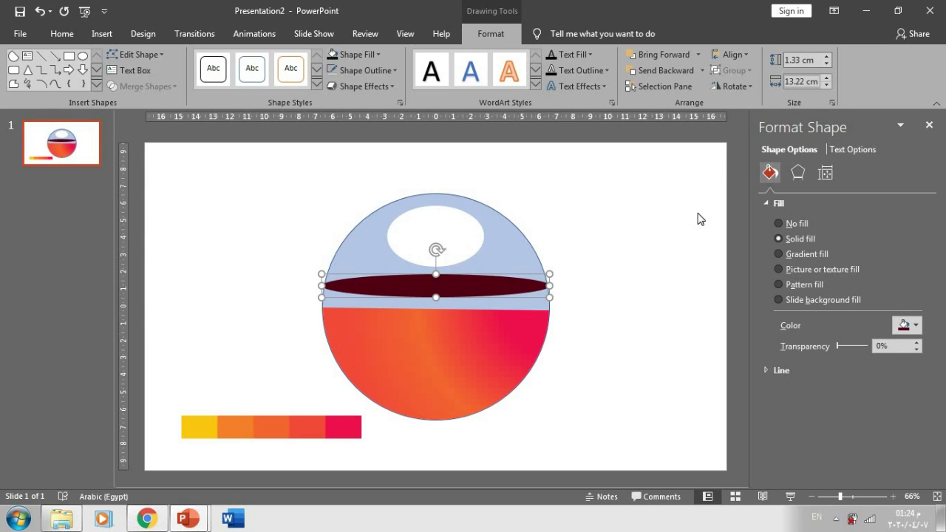
drag(494, 291, 491, 309)
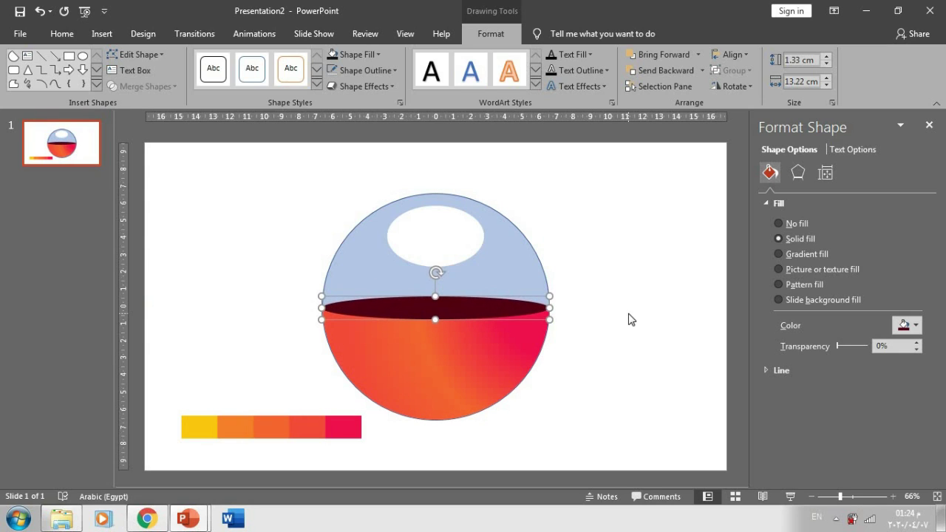
click(631, 319)
Step: Fill the big circle with light gold (Gold, Accent 4 tint) instead of pale blue
click(437, 313)
click(654, 326)
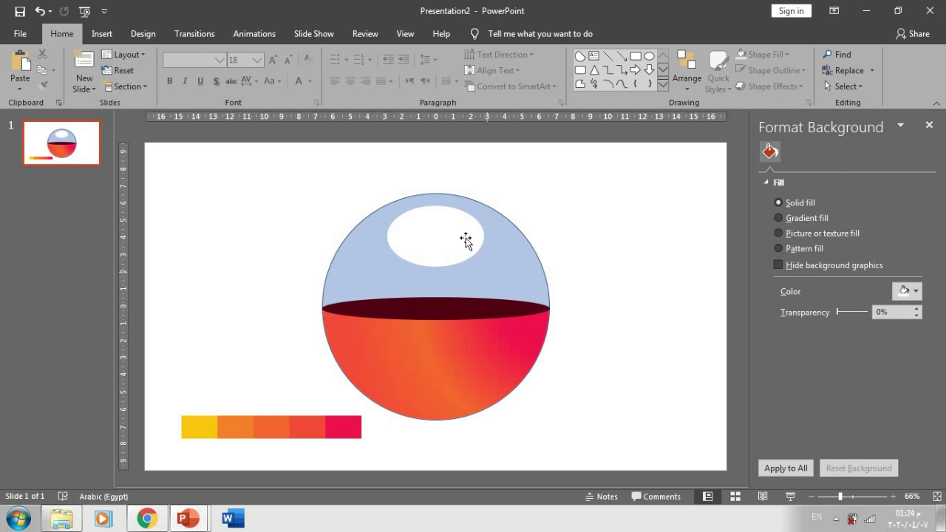
click(461, 235)
click(623, 287)
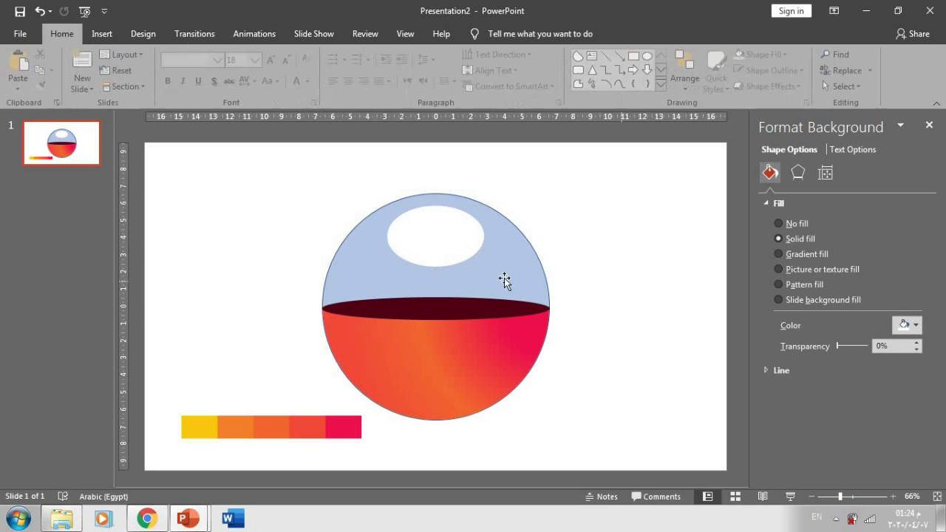
click(513, 274)
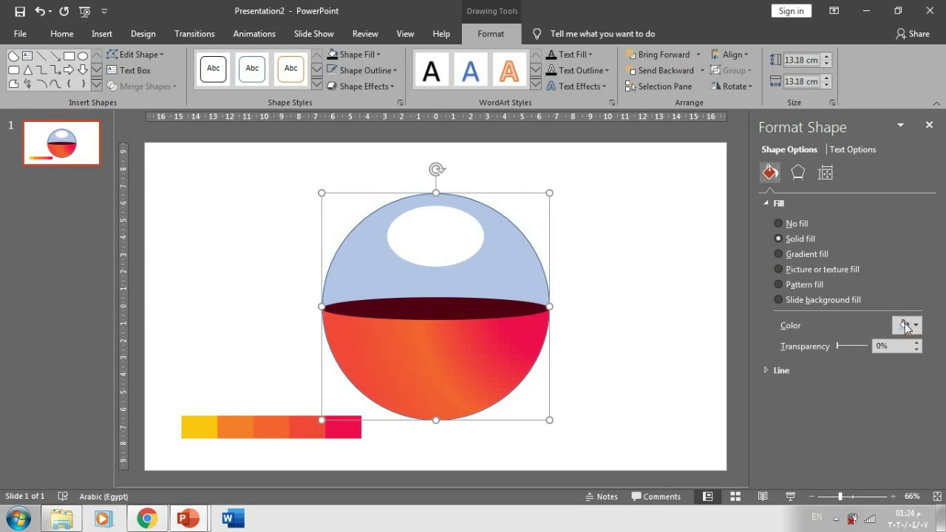
click(906, 326)
click(913, 379)
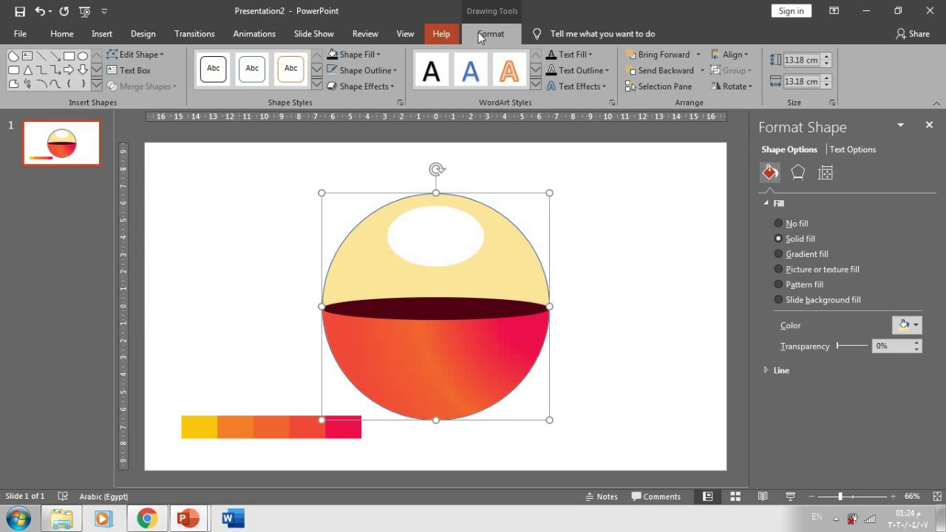
click(362, 54)
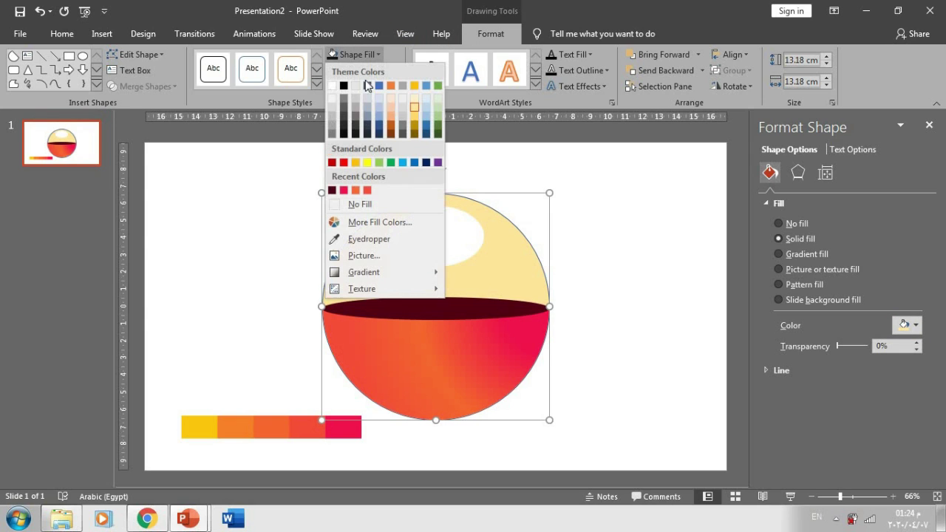
click(415, 115)
click(431, 249)
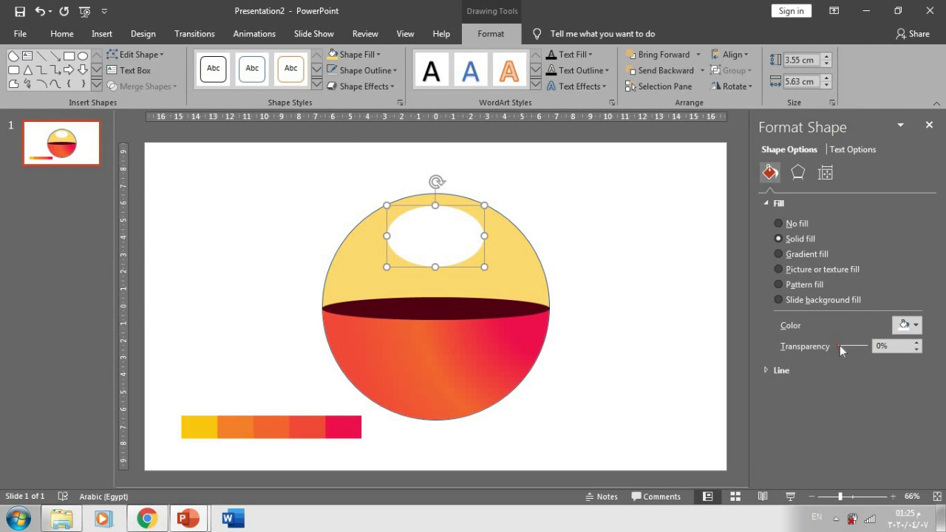
Step: Give the small ellipse 48% transparency and a custom cream fill (RGB 255, 242, 205)
drag(846, 346, 853, 347)
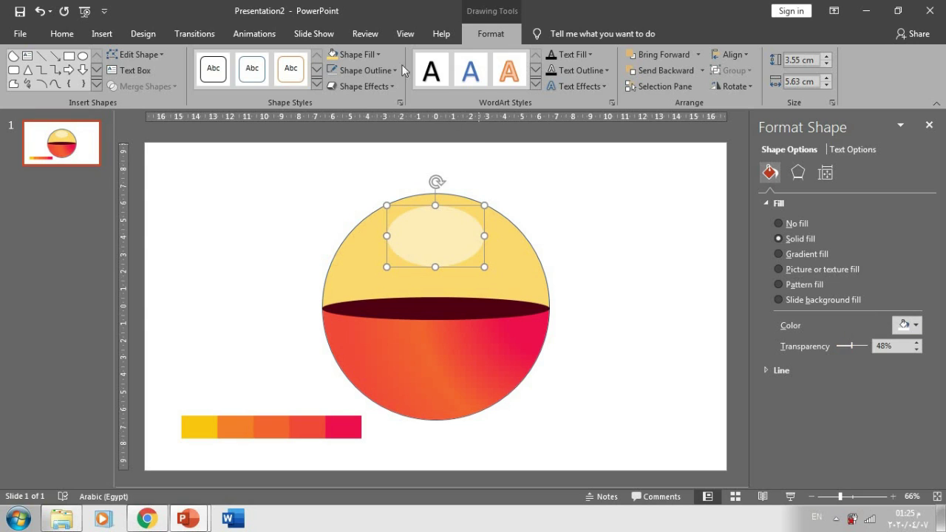
click(378, 52)
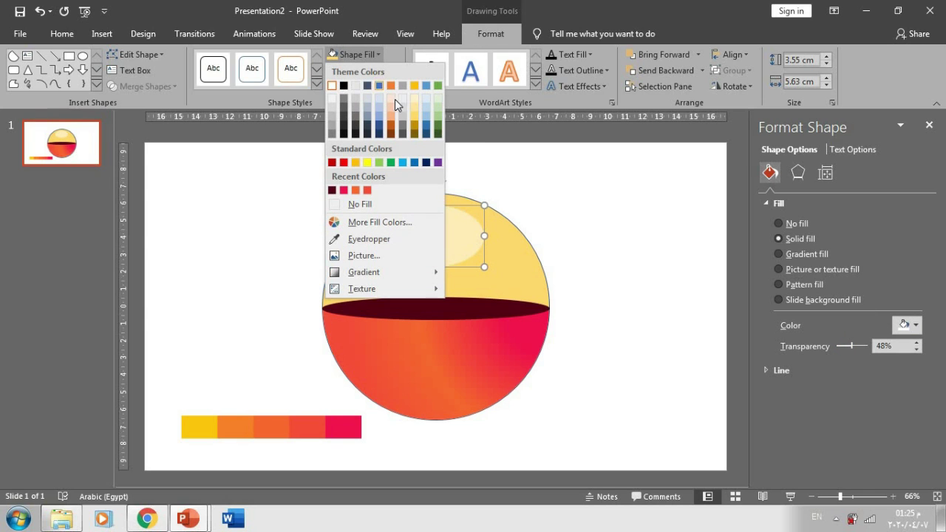
click(475, 257)
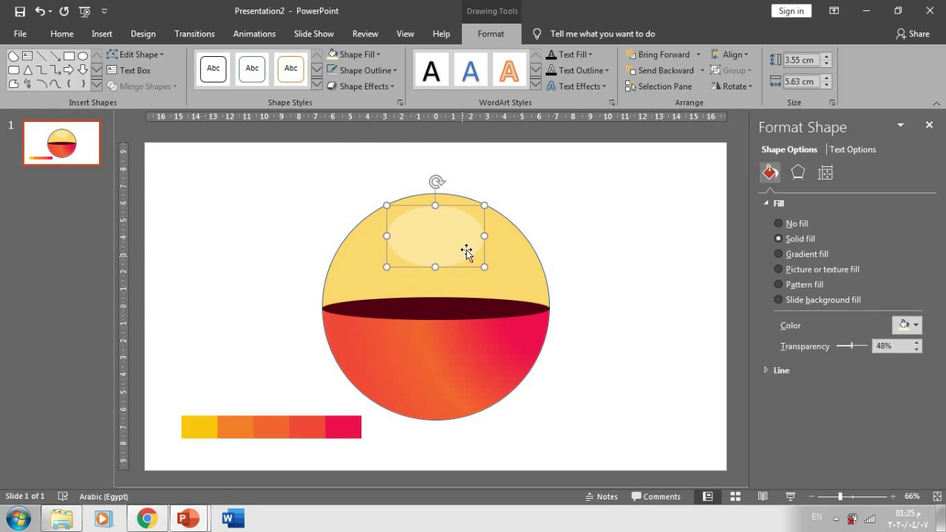
click(377, 54)
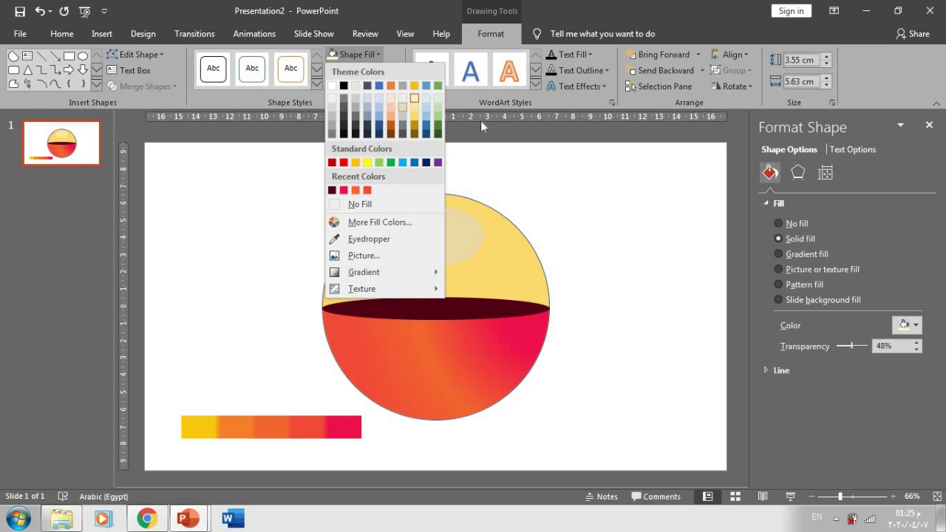
click(766, 307)
click(908, 325)
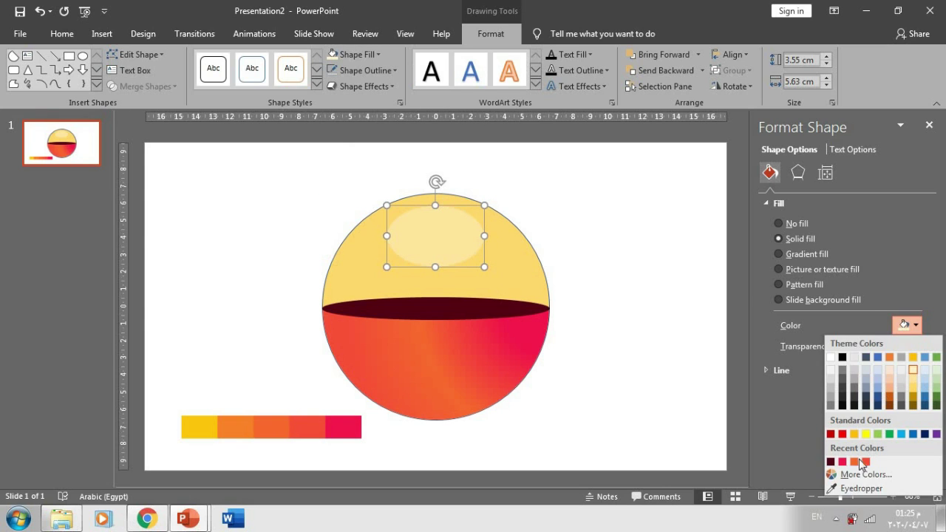
click(852, 477)
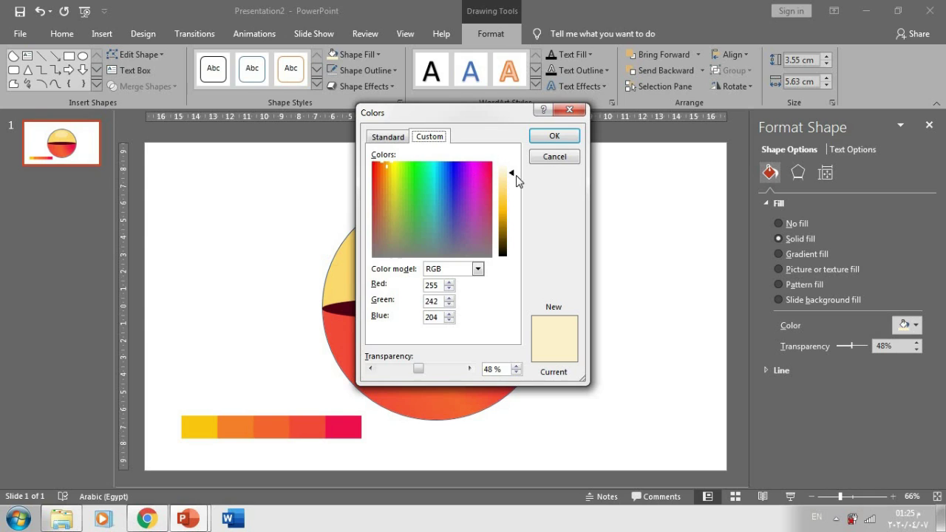
click(513, 171)
click(547, 139)
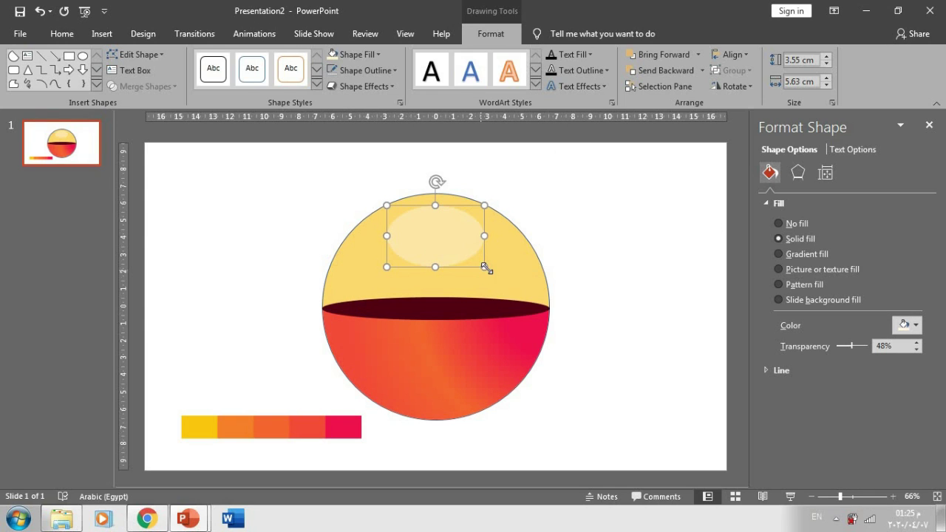
Step: Enlarge the highlight to 4.56 × 7.53 cm, shift it left, and set 52% transparency
drag(484, 267, 516, 279)
drag(445, 259, 432, 260)
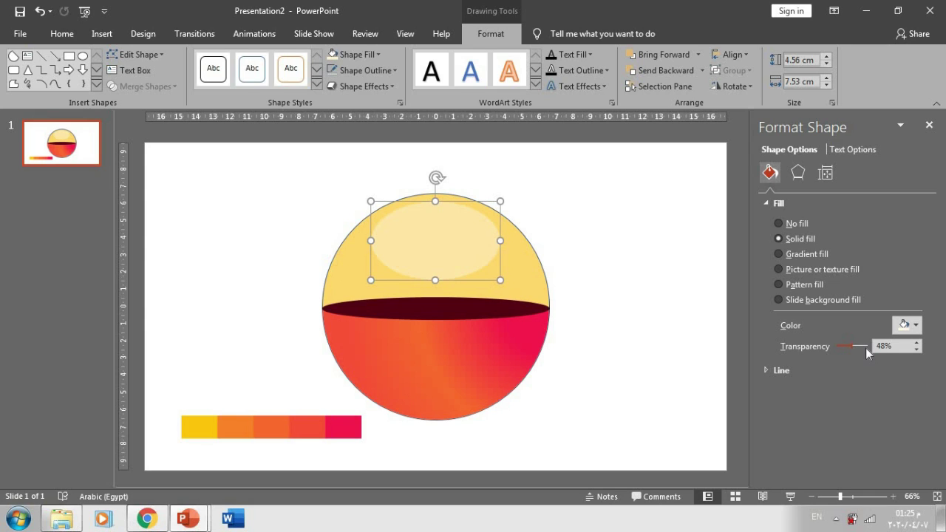
drag(866, 347, 843, 347)
Step: Delete the colour strip below the ball
click(626, 332)
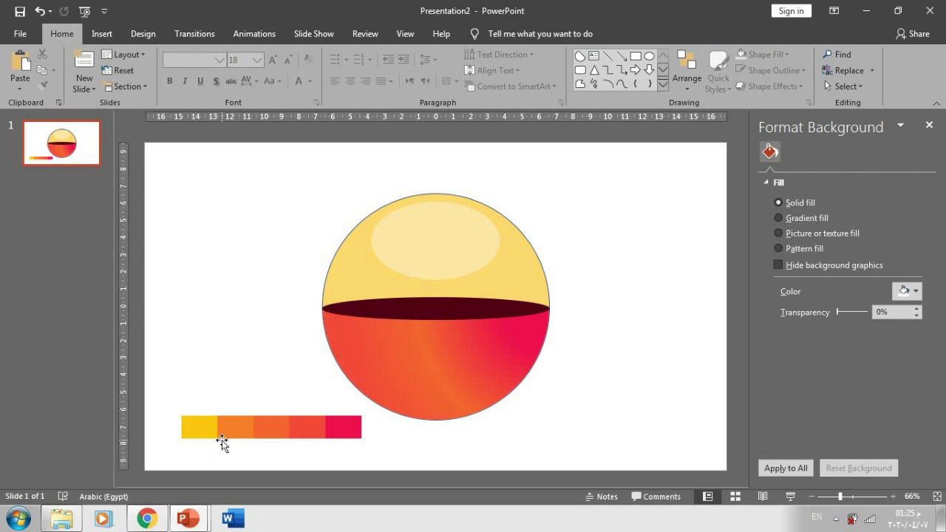
click(222, 442)
key(Delete)
Step: Group all the ball's shapes, trying a dark red outline on the group then removing it
click(413, 337)
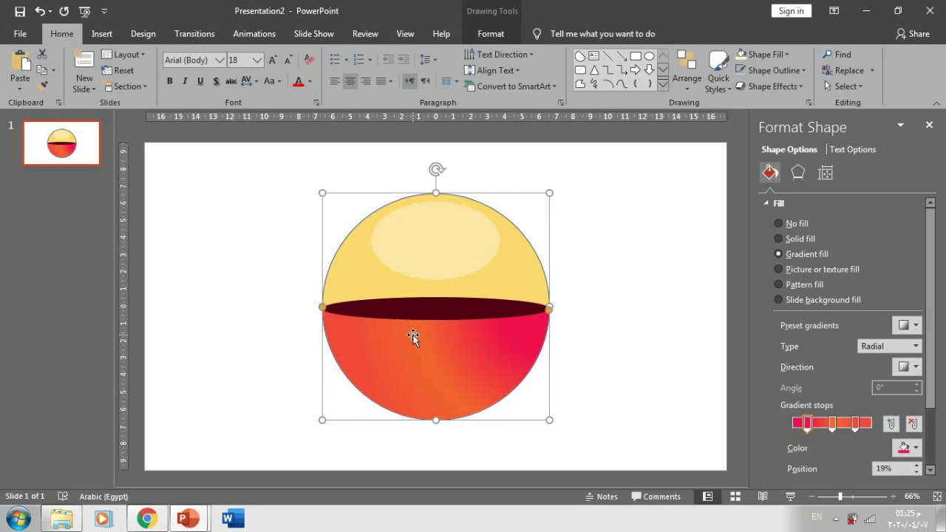
key(ctrl+a)
key(ctrl+g)
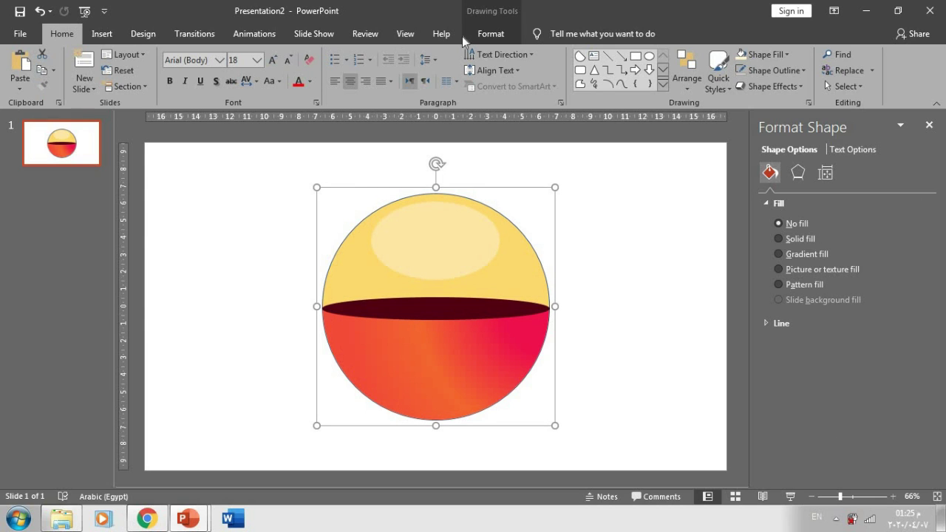
click(488, 34)
click(391, 71)
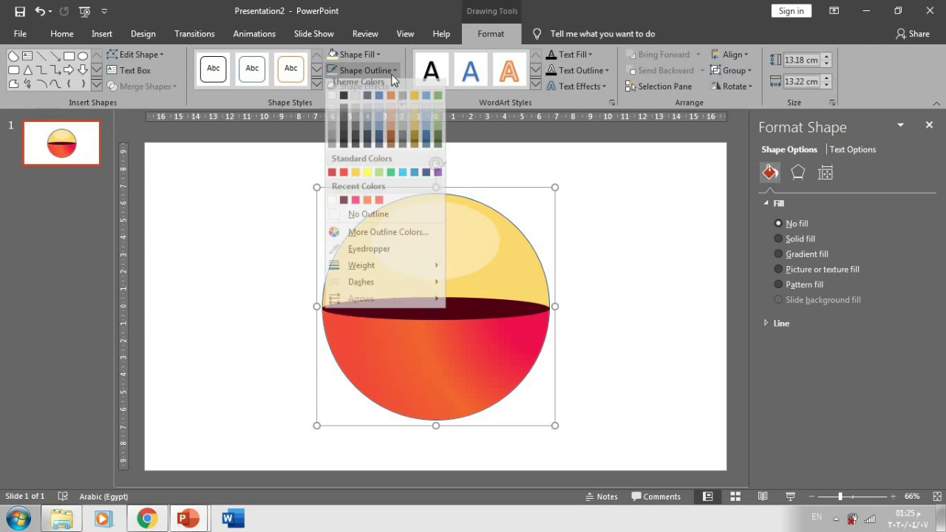
click(333, 179)
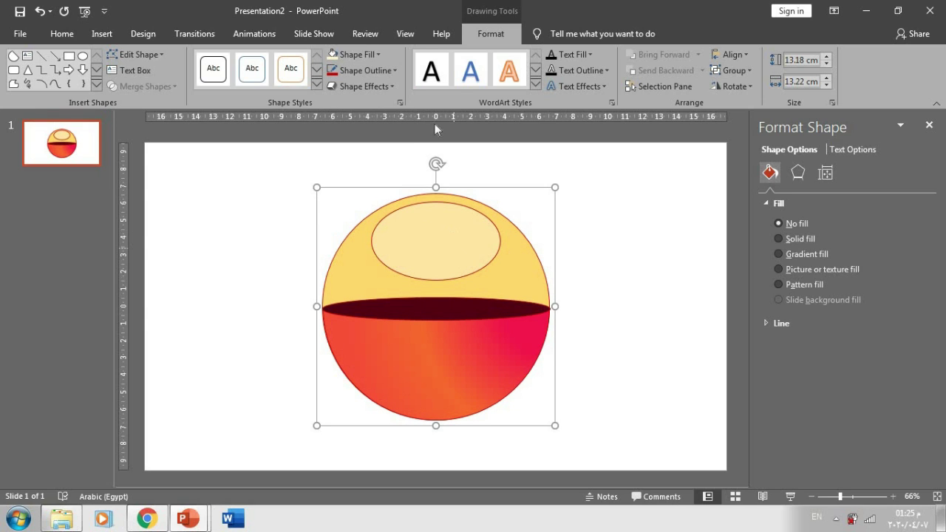
click(366, 70)
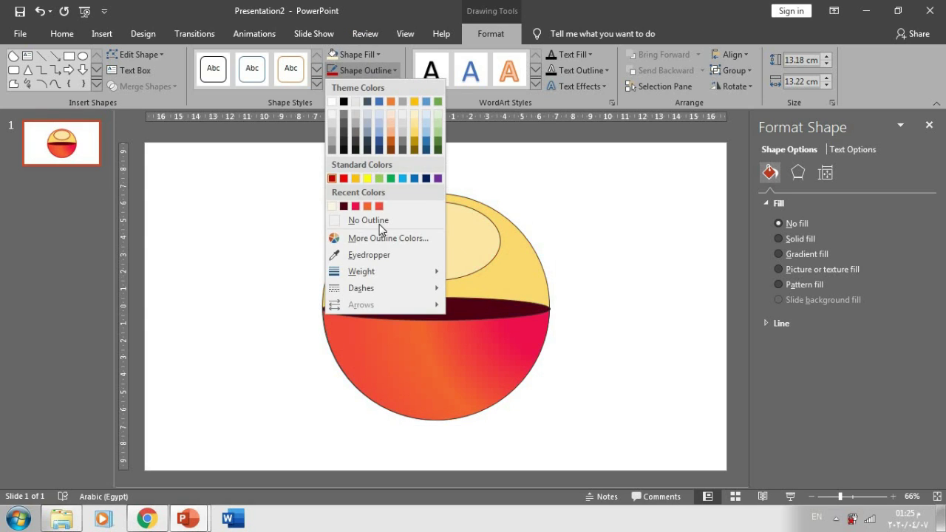
click(359, 220)
Step: Ungroup the ball's shapes again
click(561, 283)
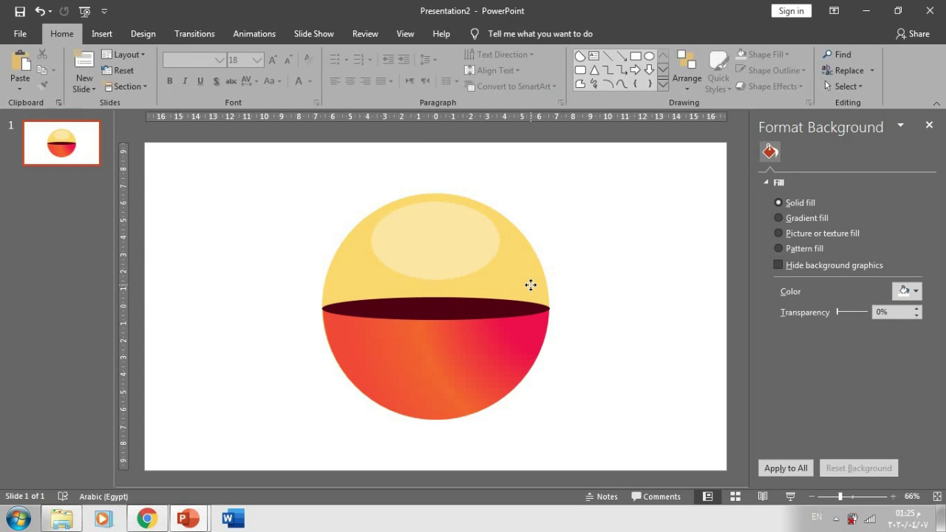
click(531, 284)
click(385, 70)
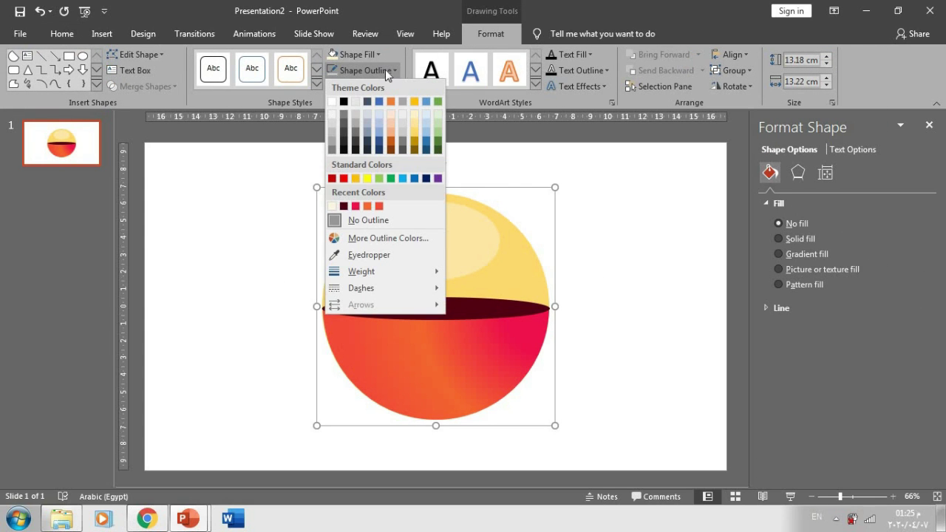
click(215, 246)
right_click(380, 289)
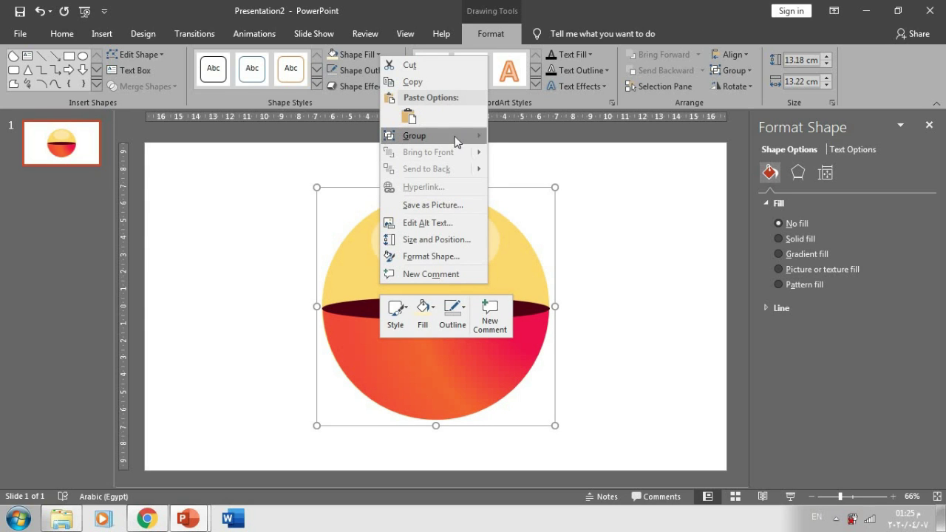
mouse_move(455, 137)
click(527, 172)
Step: Give the ball's circle a dark red outline at ¾ pt weight
click(586, 266)
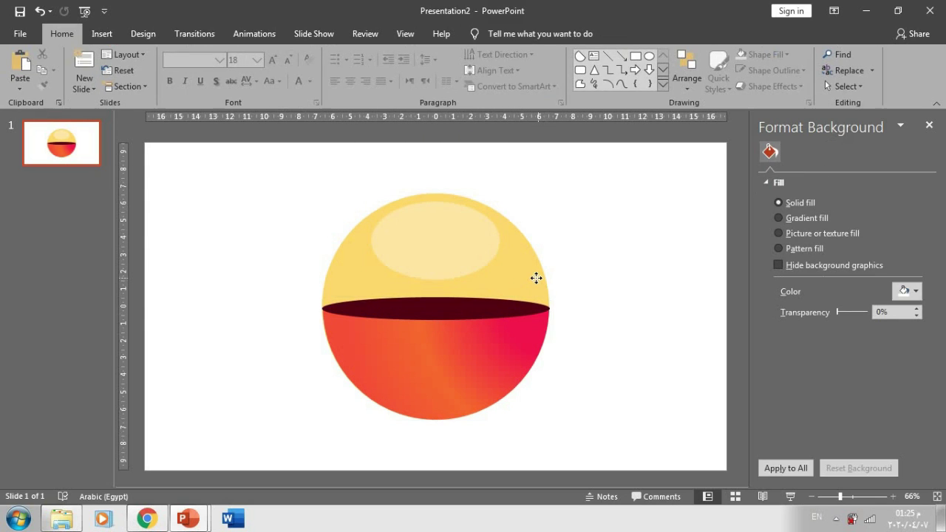
click(536, 276)
click(369, 73)
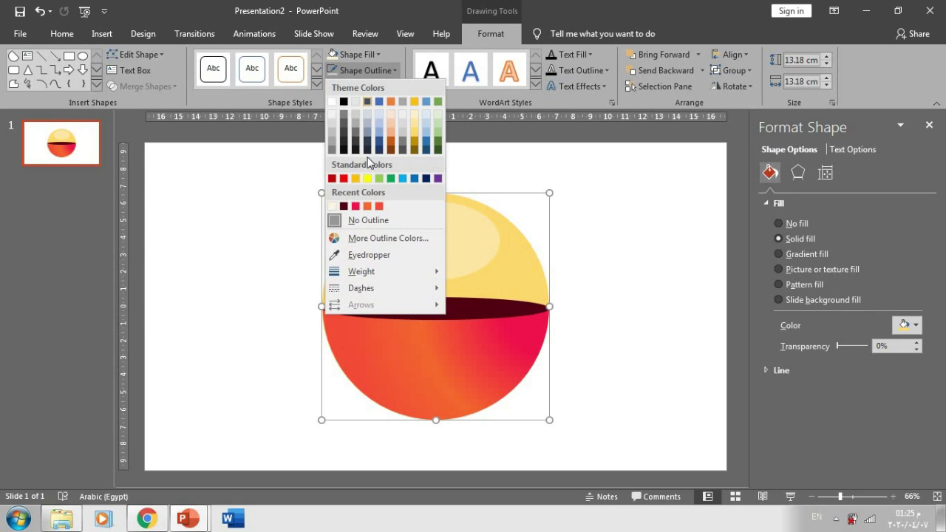
click(331, 180)
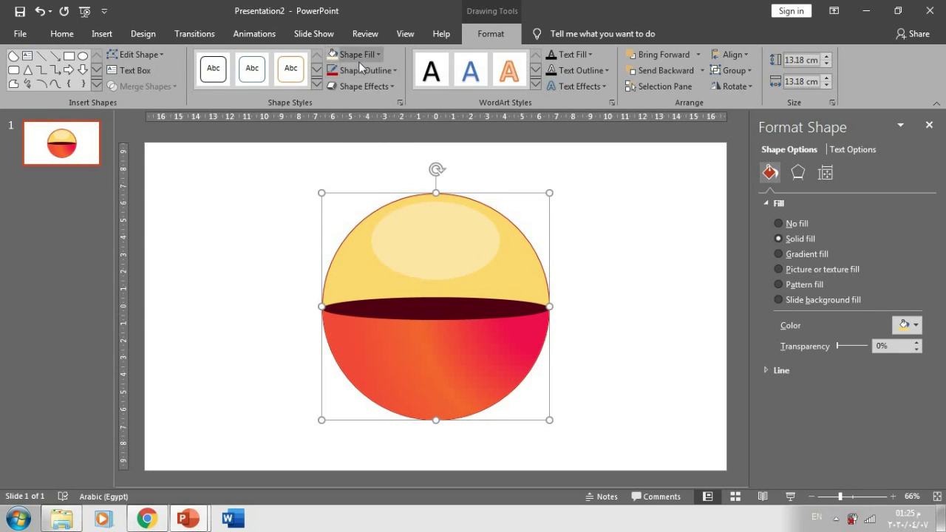
click(358, 56)
click(366, 71)
click(366, 70)
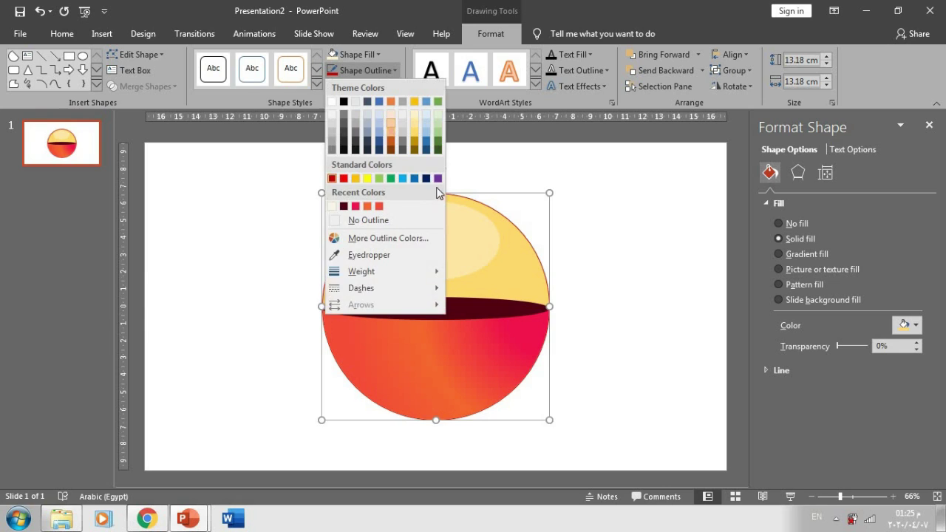
mouse_move(423, 278)
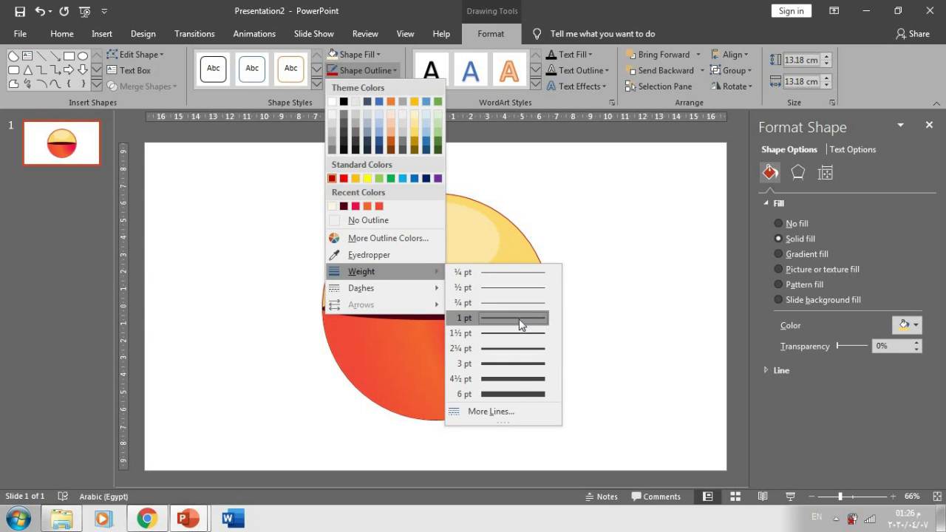
click(523, 303)
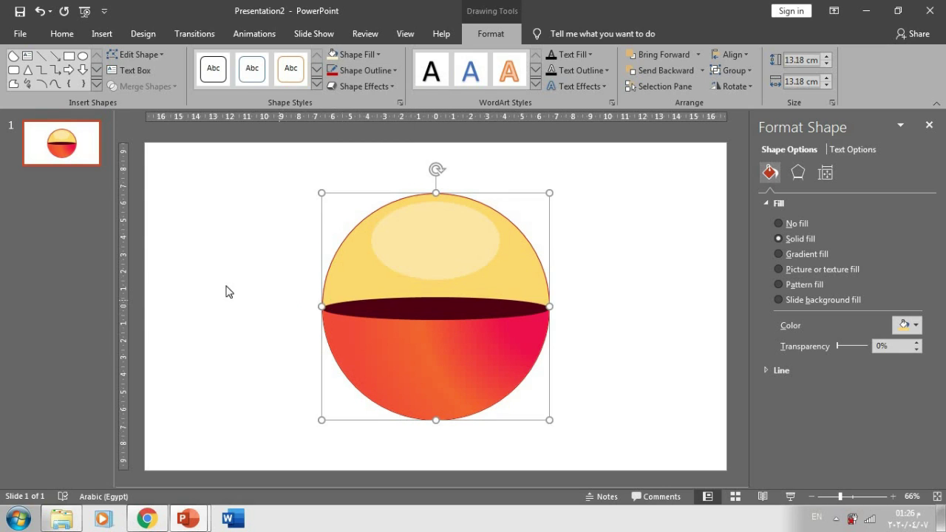
click(274, 278)
key(Tab)
key(Tab)
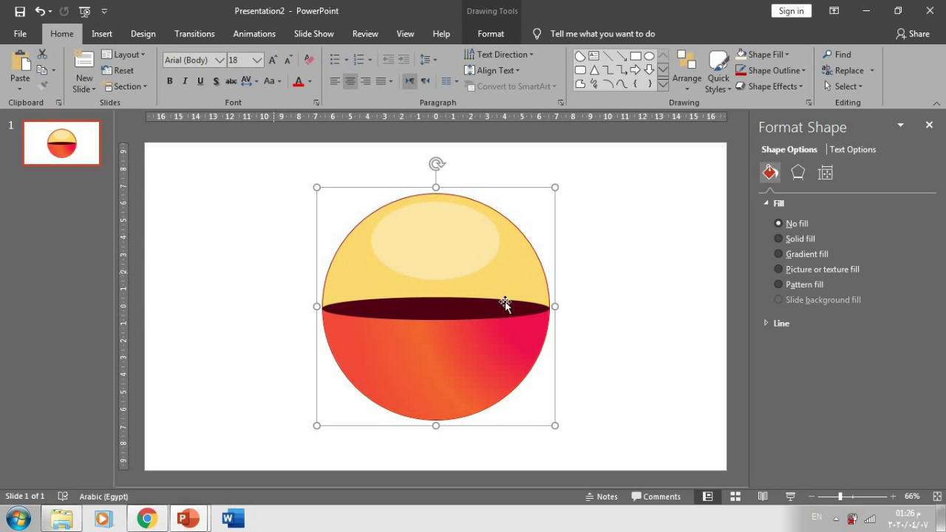
Step: Draw a new ellipse below the ball and send it behind the ball
click(649, 56)
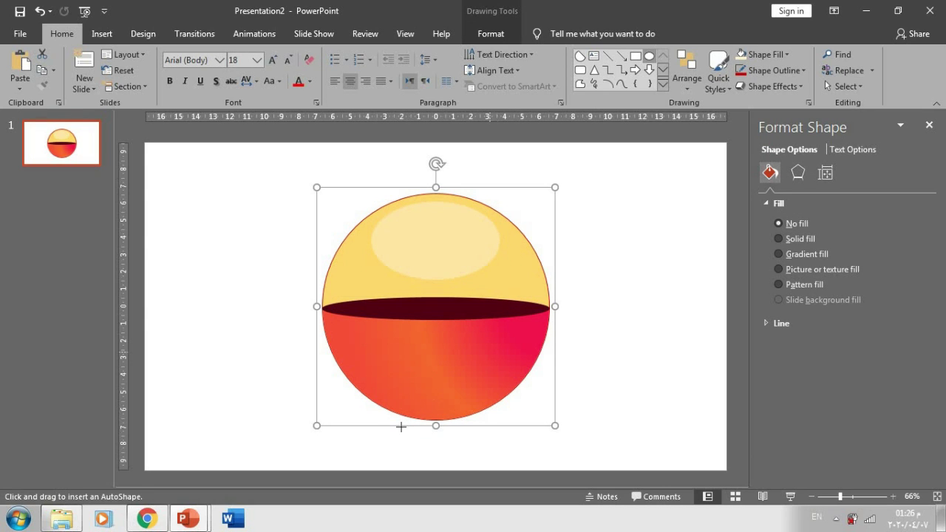
drag(387, 447, 507, 406)
mouse_move(453, 436)
mouse_down()
mouse_move(441, 430)
mouse_move(449, 427)
mouse_up()
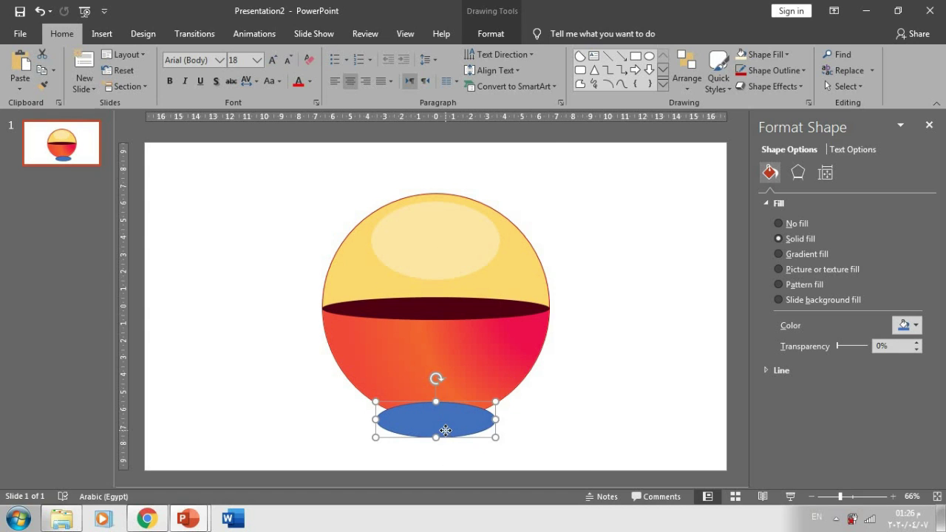
right_click(449, 427)
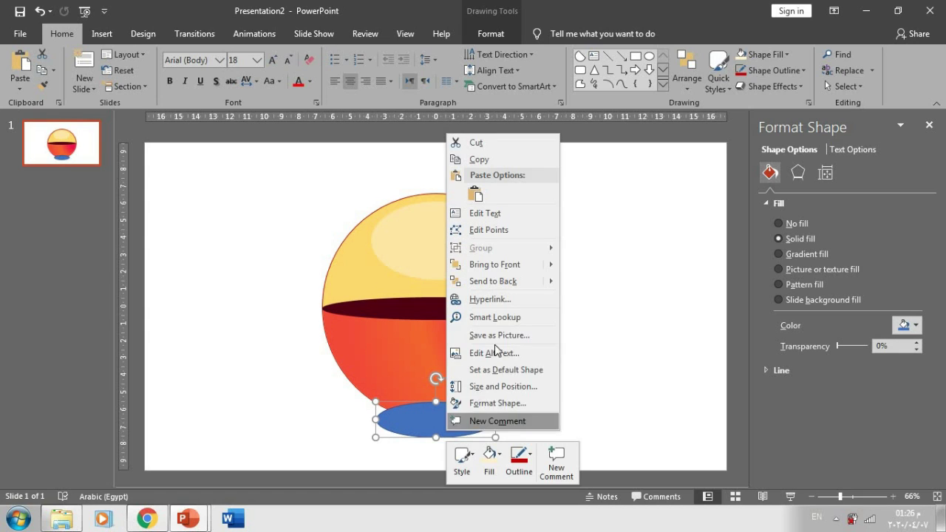
click(494, 281)
Step: Remove the ellipse's outline and fill it dark grey at 38% transparency
click(510, 34)
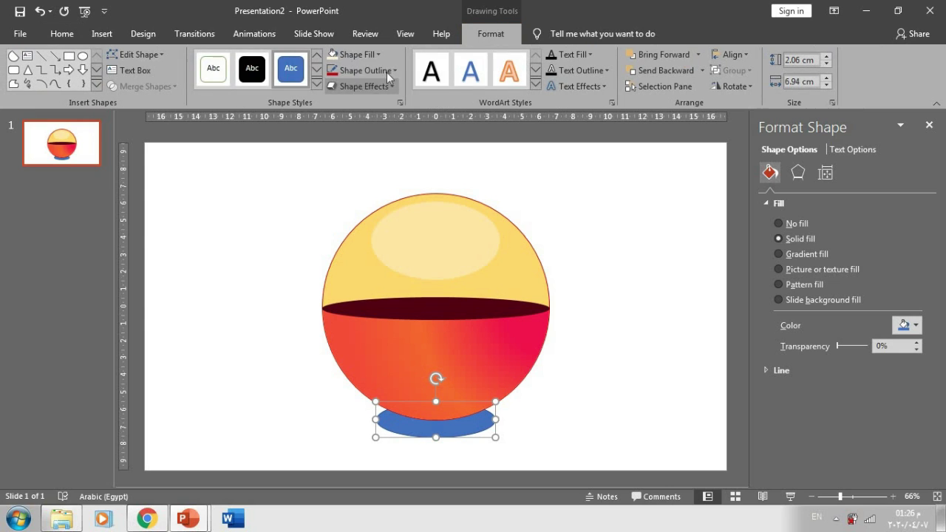
click(387, 71)
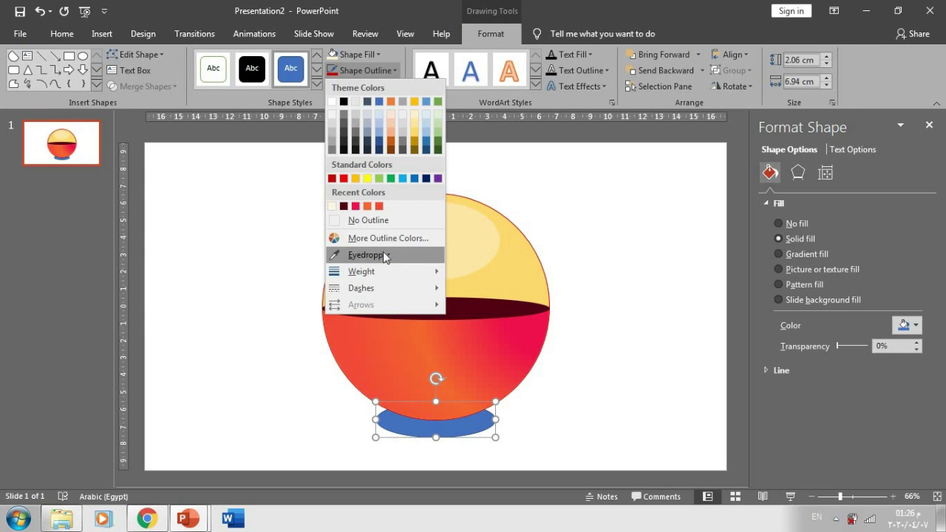
click(382, 223)
click(377, 54)
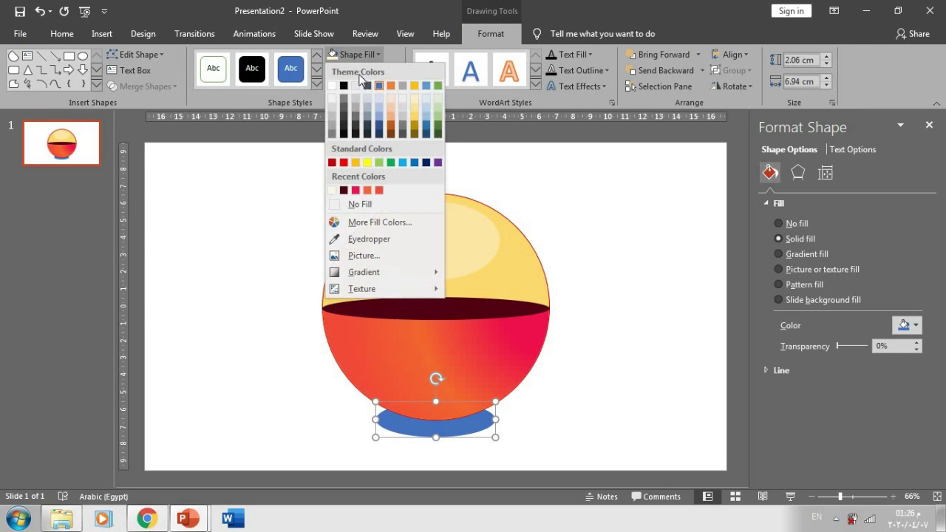
click(344, 111)
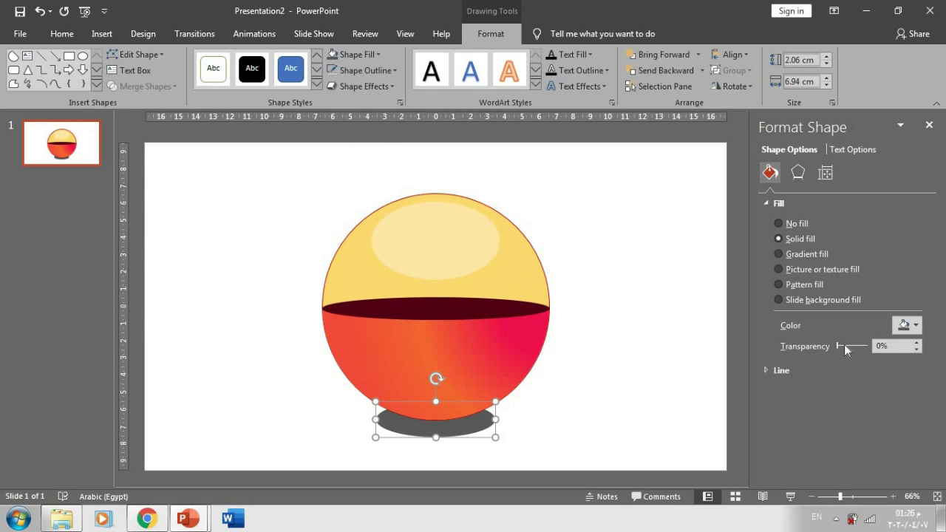
drag(844, 345, 856, 345)
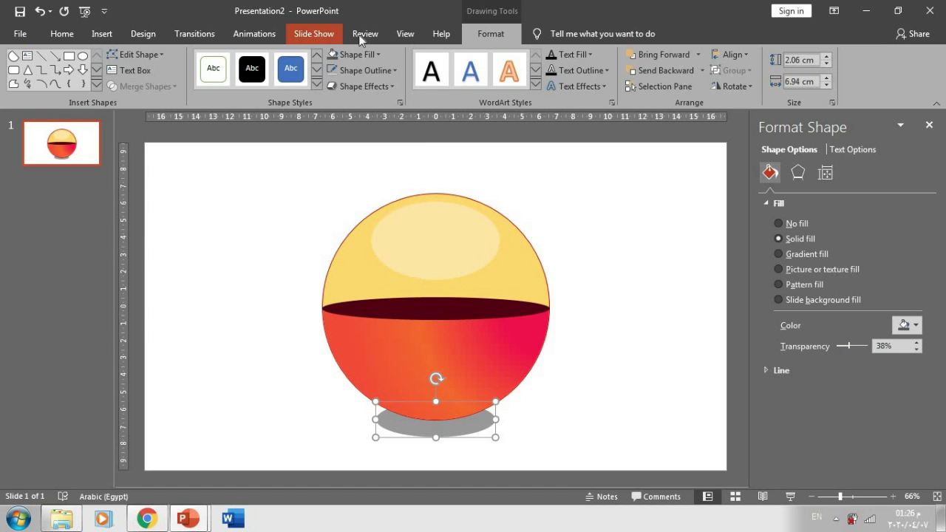
Step: Apply Soft Edges to the shadow ellipse and move it slightly lower beneath the ball
click(372, 84)
mouse_move(400, 244)
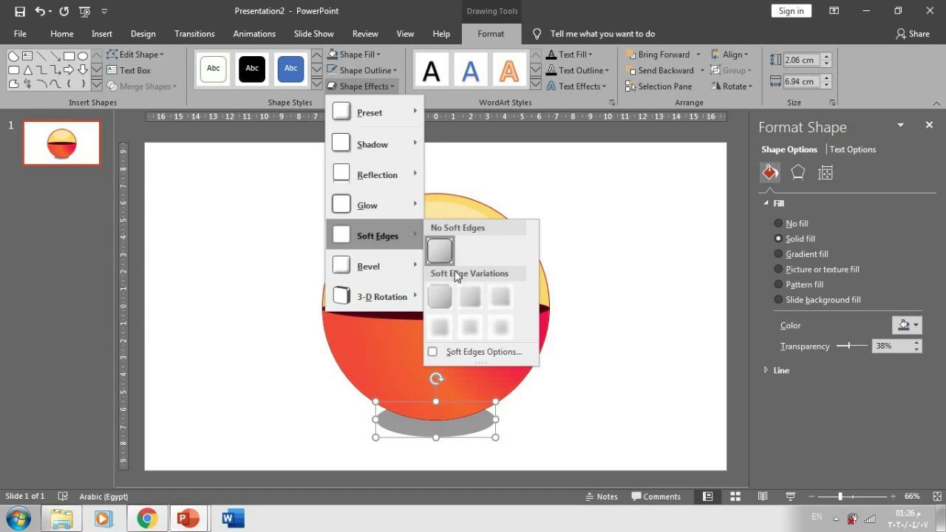
click(452, 322)
drag(460, 428, 468, 446)
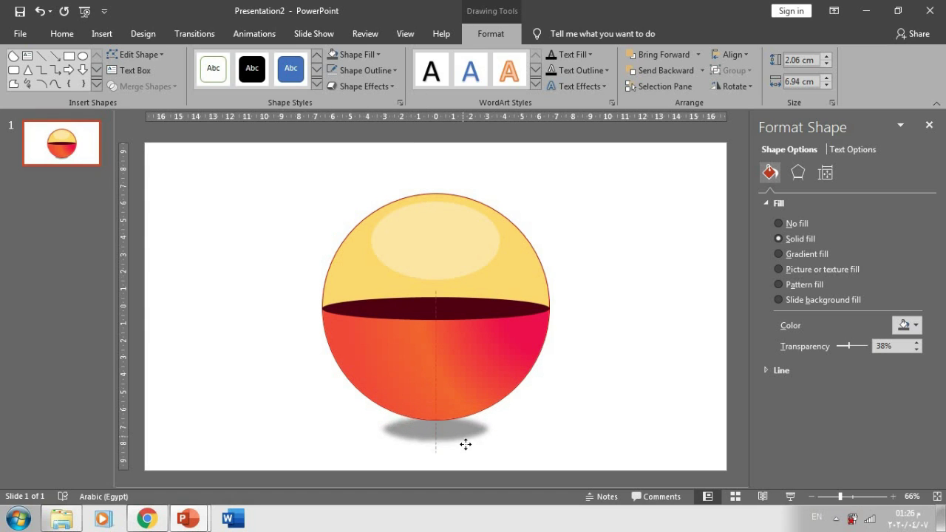
Step: Set the slide background to an orange radial preset gradient fill
click(640, 276)
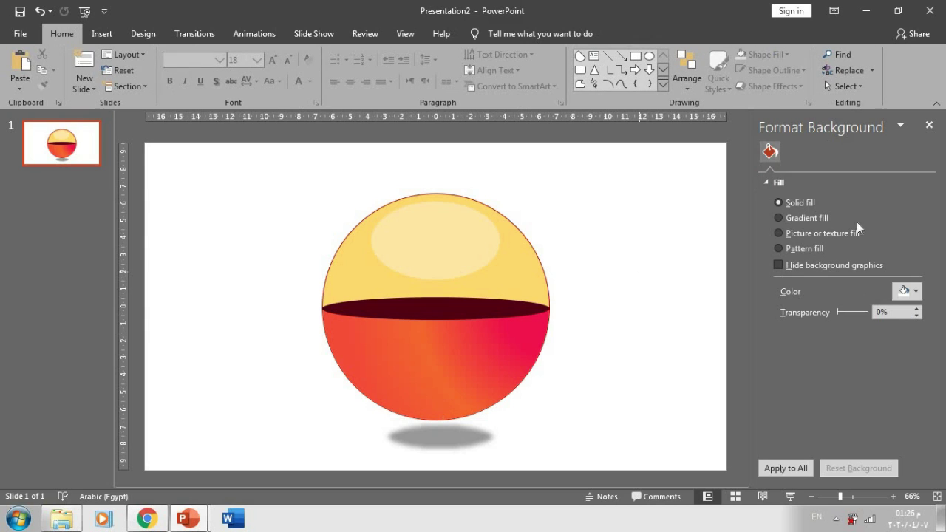
click(811, 216)
click(907, 294)
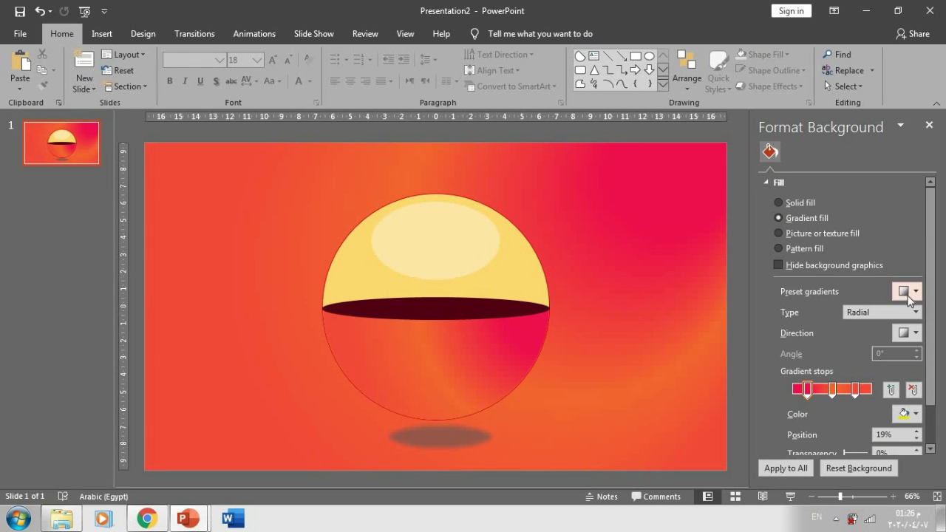
click(802, 348)
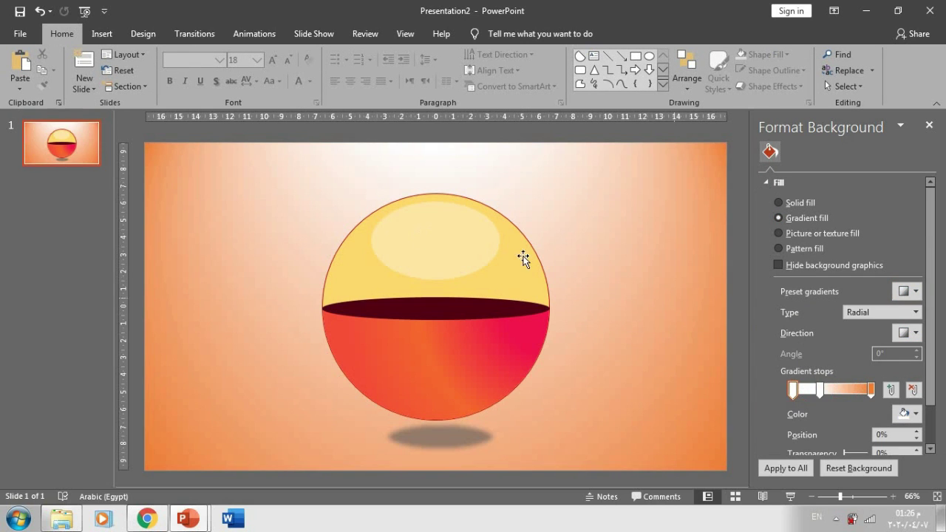
Step: Lift the ball upward and centre the grey shadow just beneath it
click(505, 270)
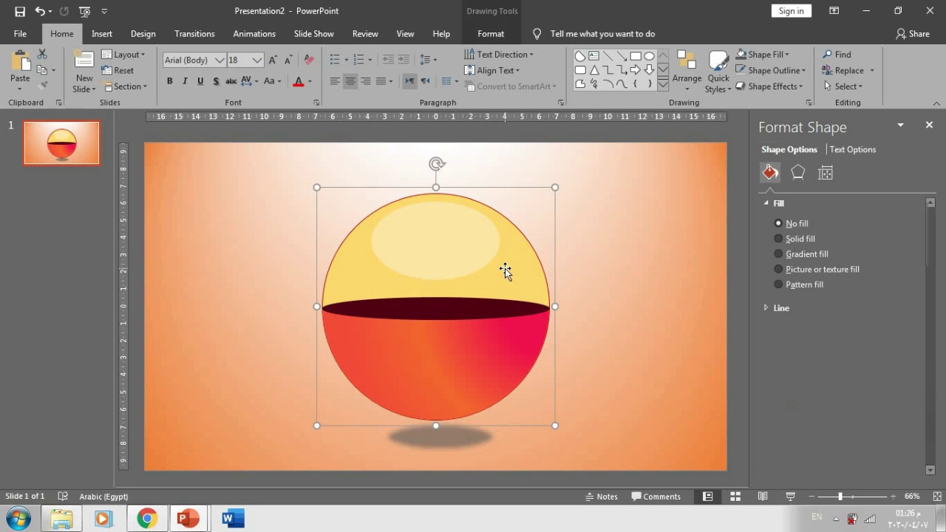
click(436, 450)
drag(431, 394, 432, 354)
click(446, 414)
drag(447, 414, 441, 403)
click(648, 351)
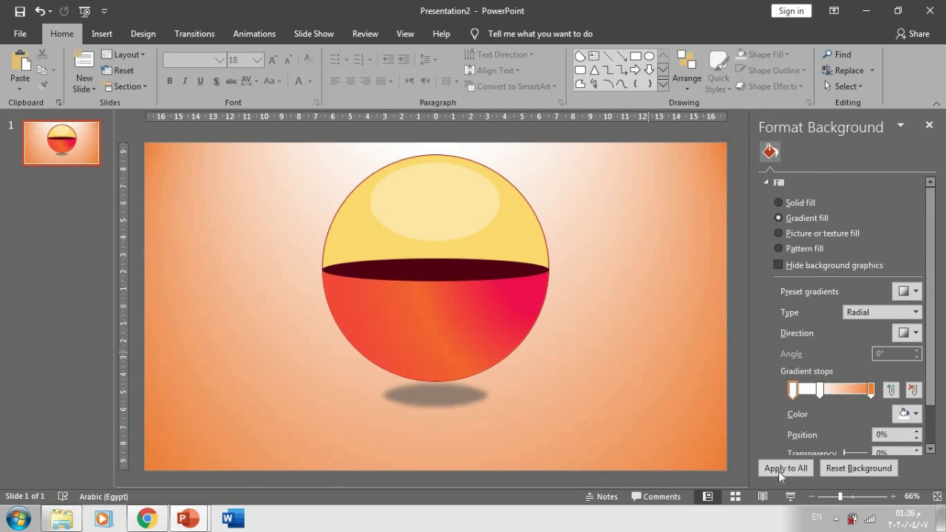
Step: Insert a WordArt text box reading '40%' onto the ball
click(101, 34)
click(631, 65)
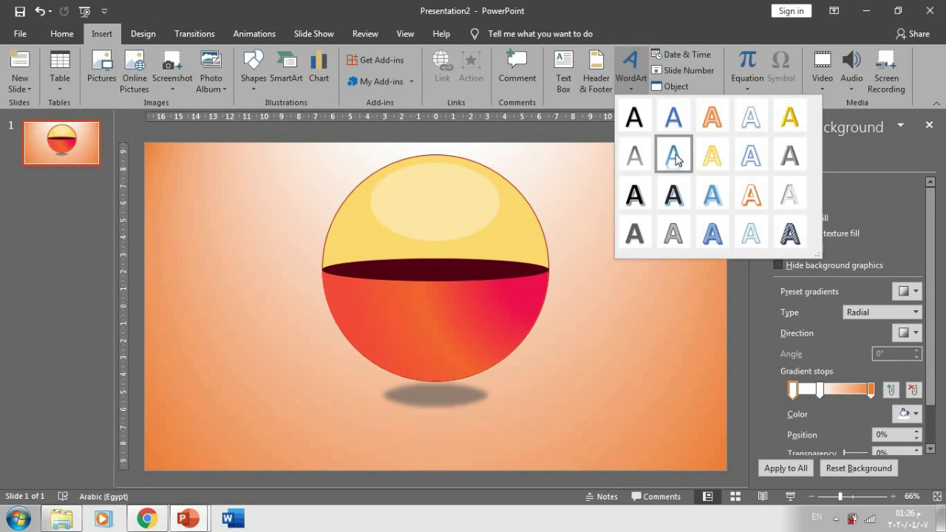
click(751, 157)
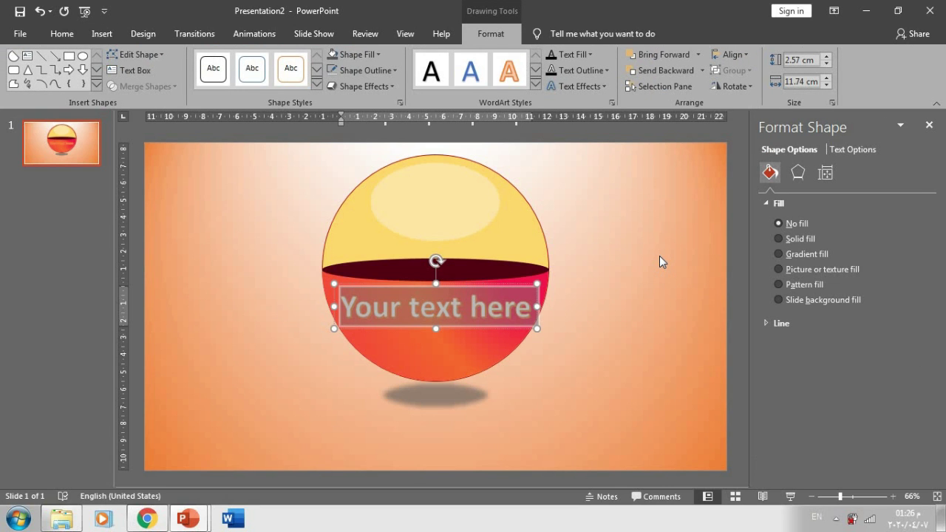
text(40)
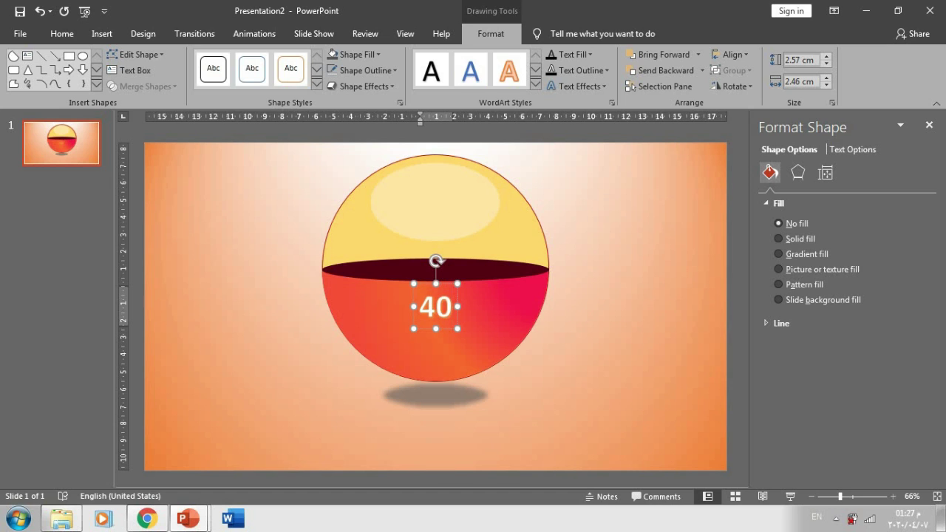
text(%)
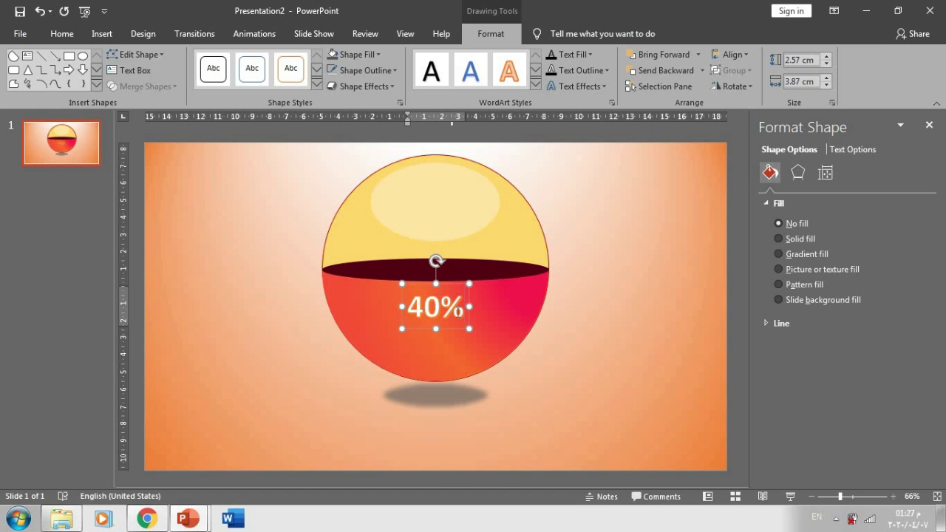
Step: Set the '40%' text font to Informal Roman
drag(459, 311, 405, 307)
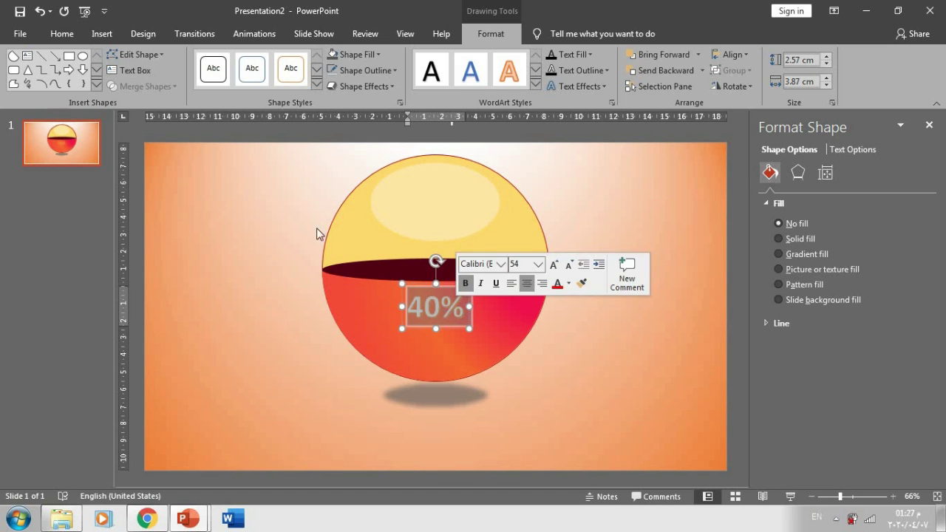
click(61, 35)
click(219, 60)
scroll(222, 271, down, 5)
scroll(222, 279, down, 10)
scroll(222, 279, down, 10)
scroll(224, 288, down, 3)
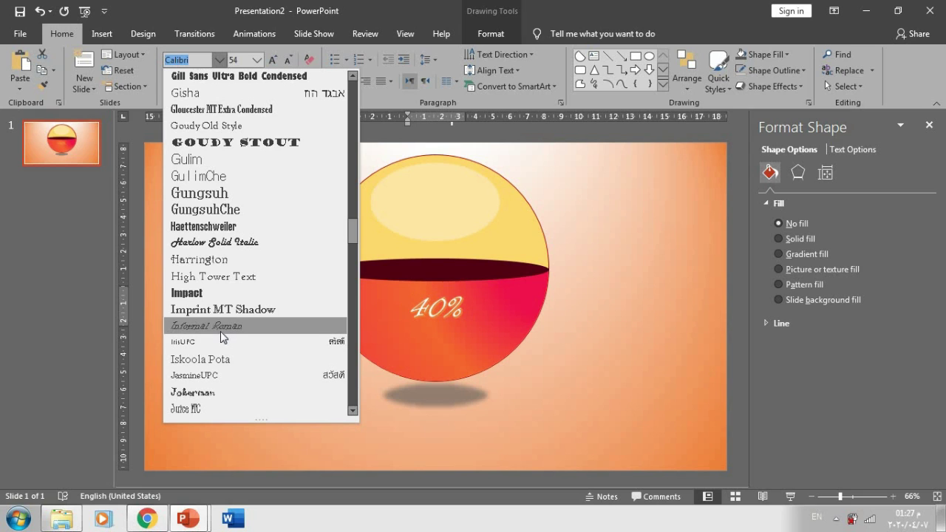
click(220, 329)
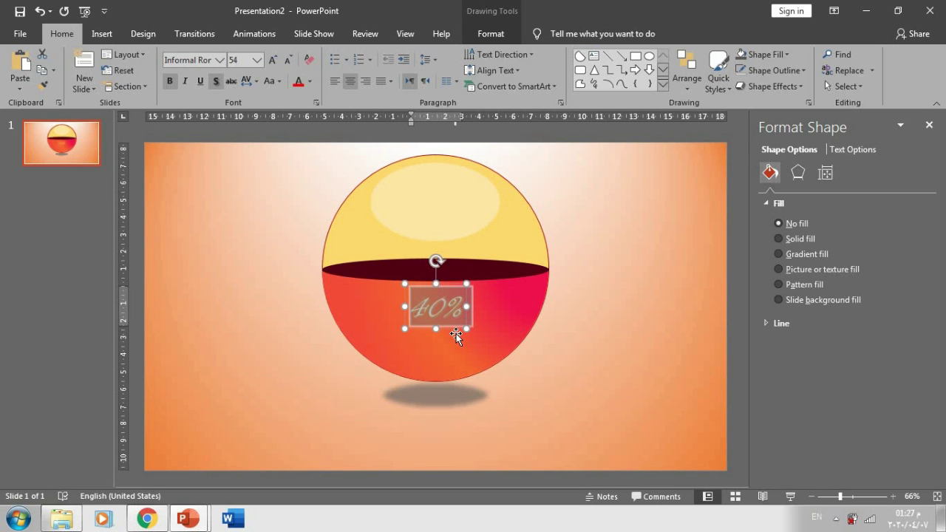
Step: Move the '40%' label lower on the ball and enlarge it to size 66
mouse_move(456, 333)
mouse_down()
mouse_move(453, 352)
mouse_move(452, 329)
mouse_up()
double_click(453, 327)
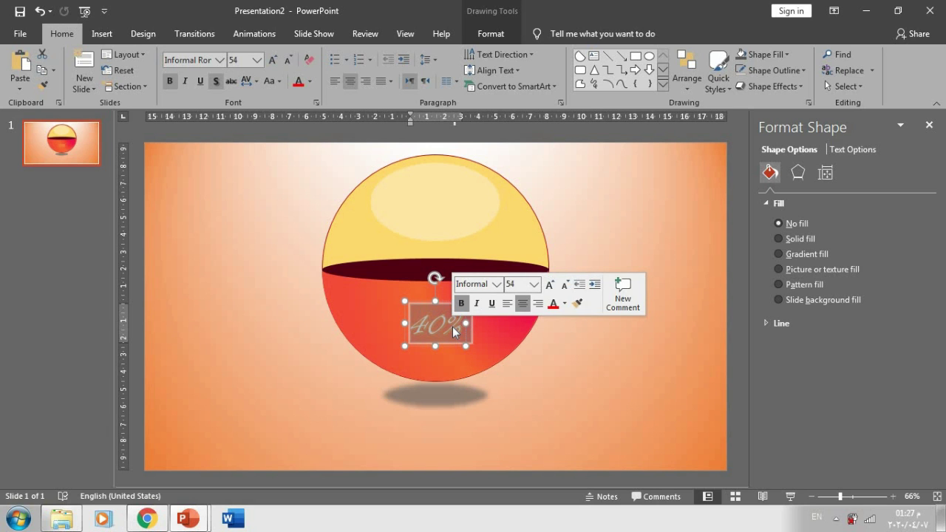
key(ctrl+shift+period)
key(ctrl+shift+period)
click(452, 357)
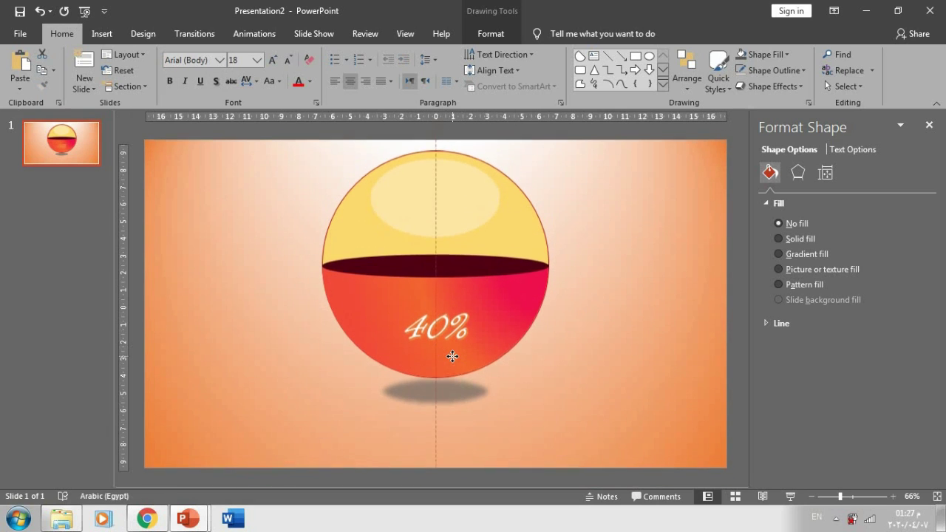
click(454, 346)
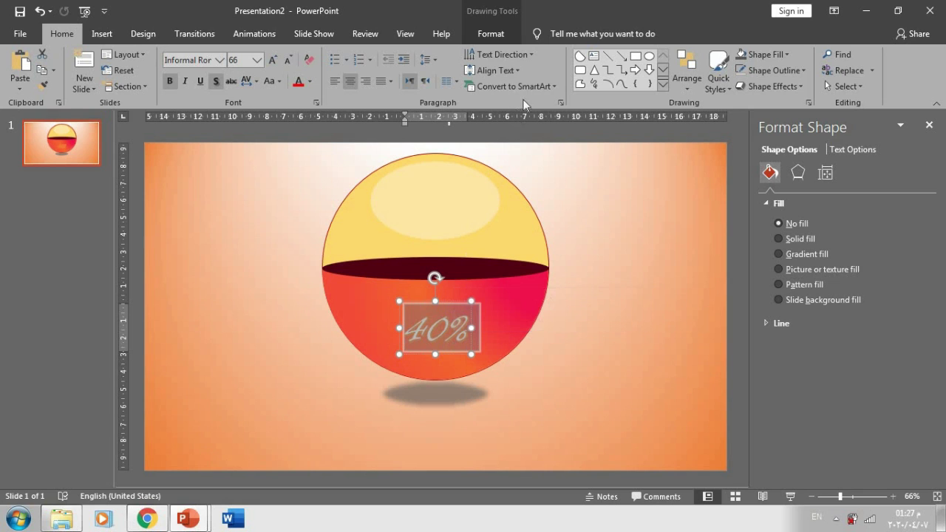
Step: Apply a WordArt style from the gallery to the '40%' text
click(499, 36)
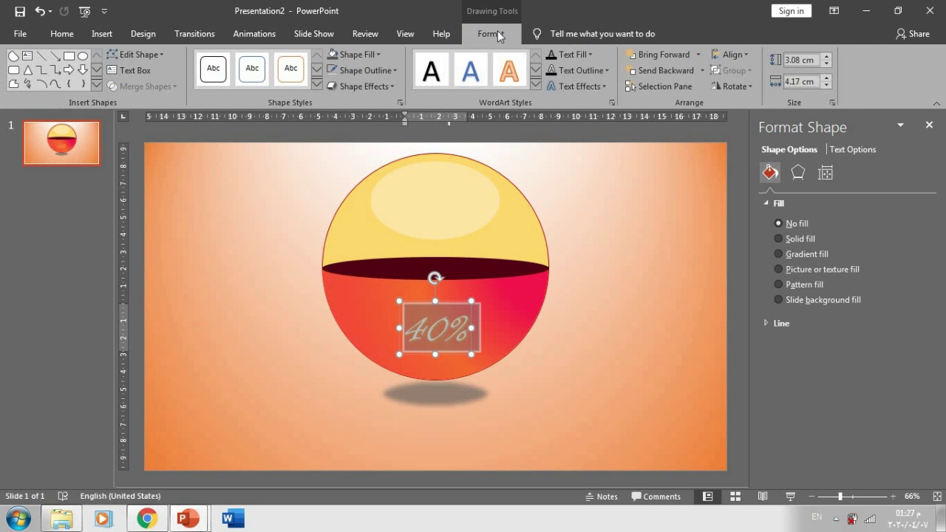
click(536, 88)
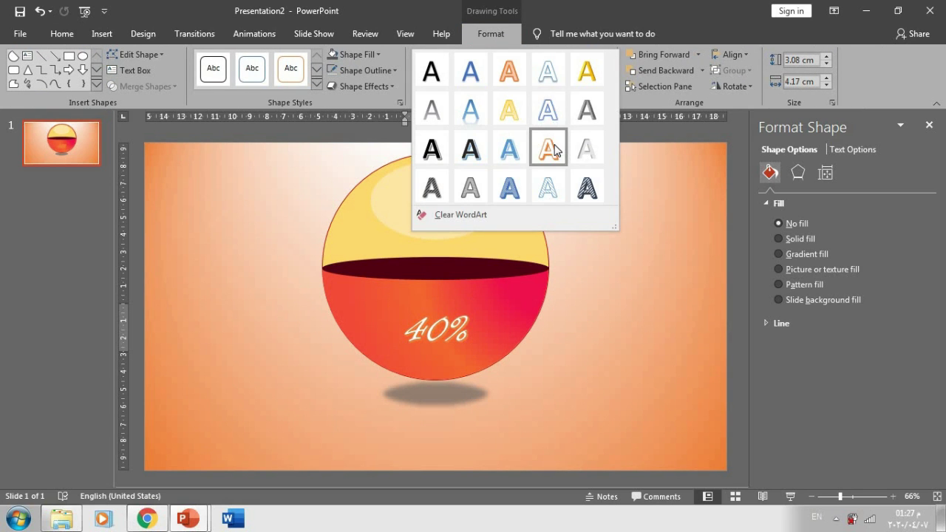
click(619, 296)
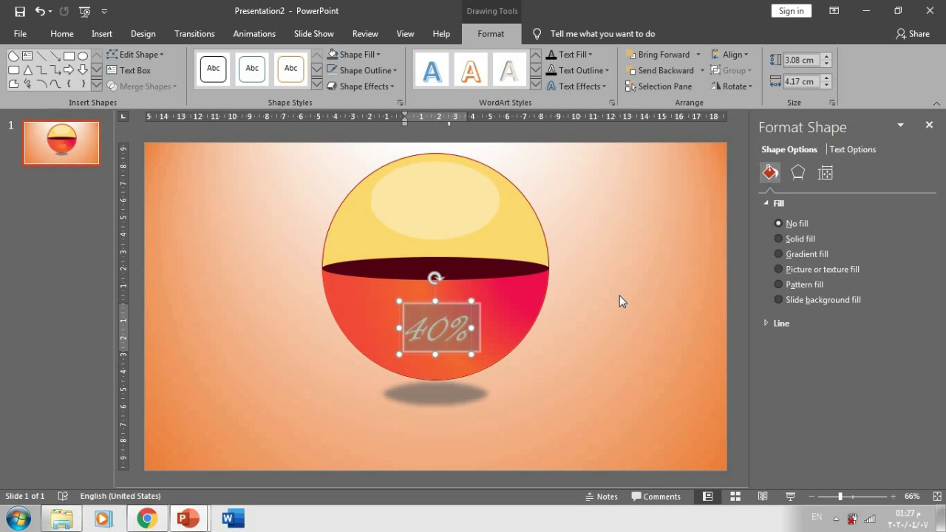
click(618, 300)
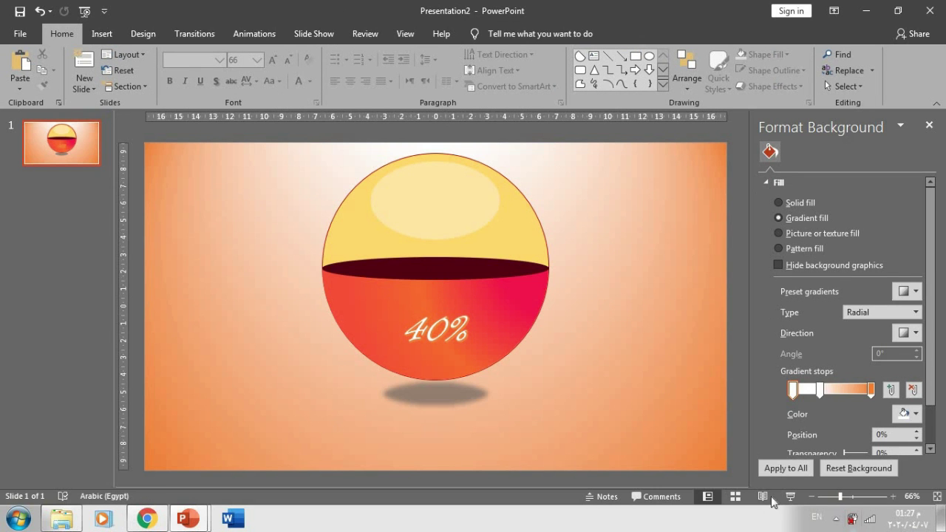
Step: Start the slide show from the status bar to view the finished 40% ball full screen
click(791, 498)
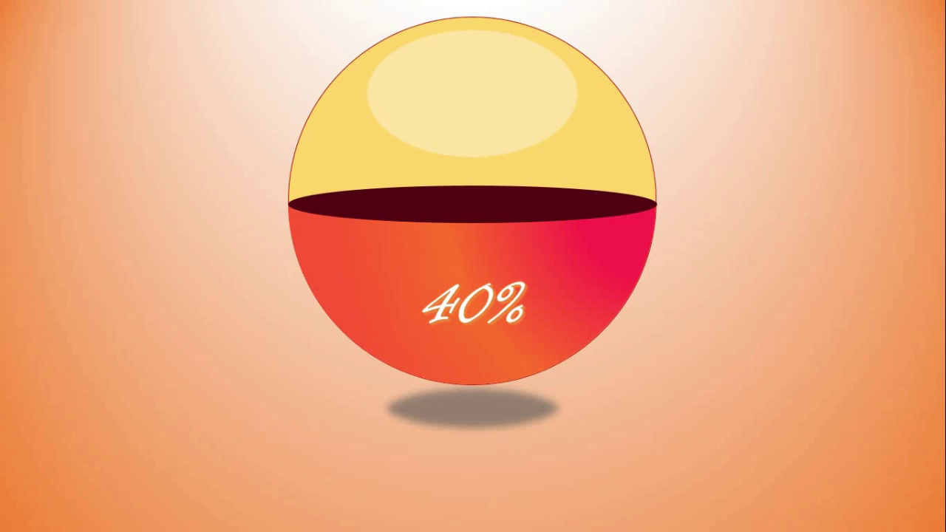